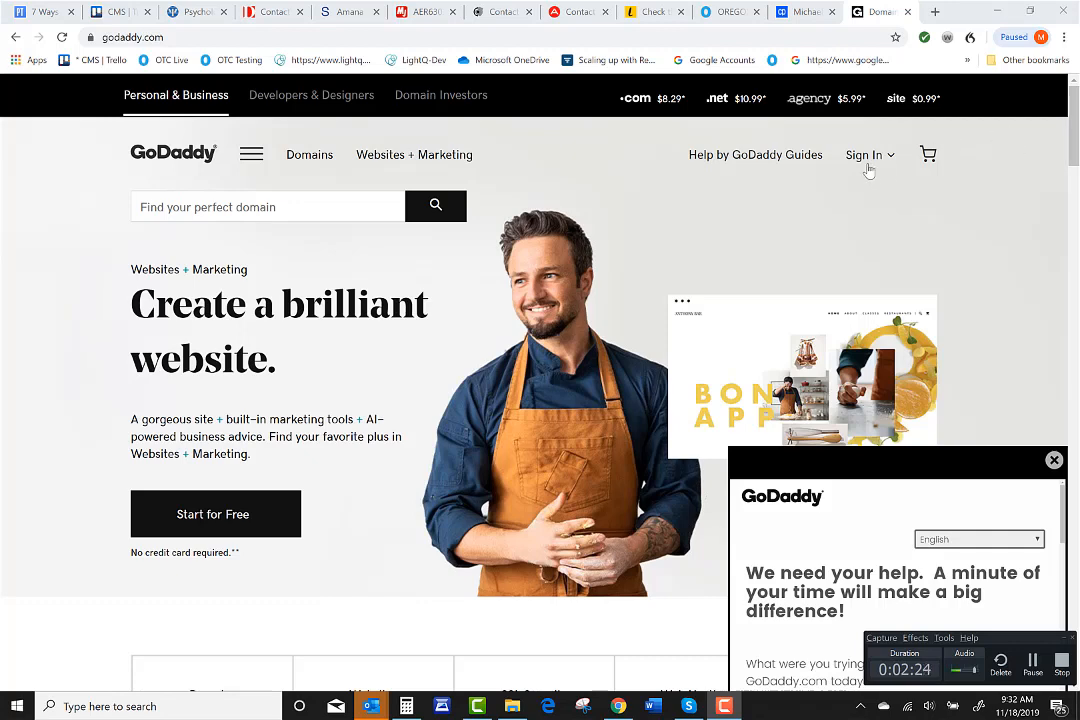
Step: Sign in to the GoDaddy account as a registered user with the saved username and password
left_click(863, 158)
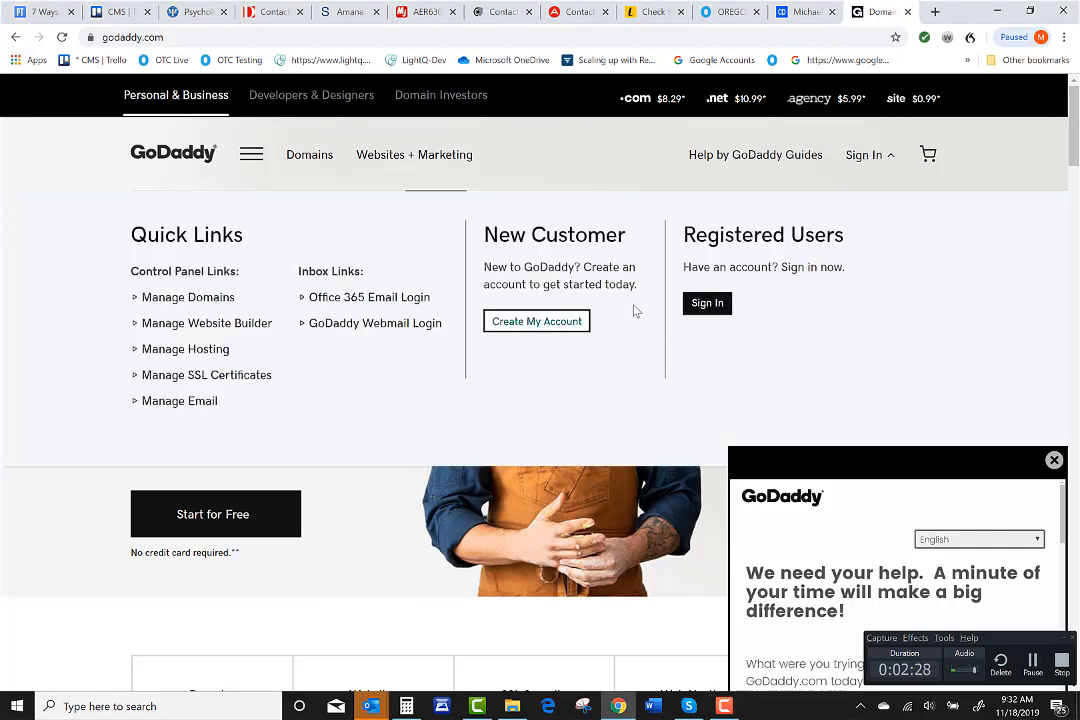
left_click(705, 305)
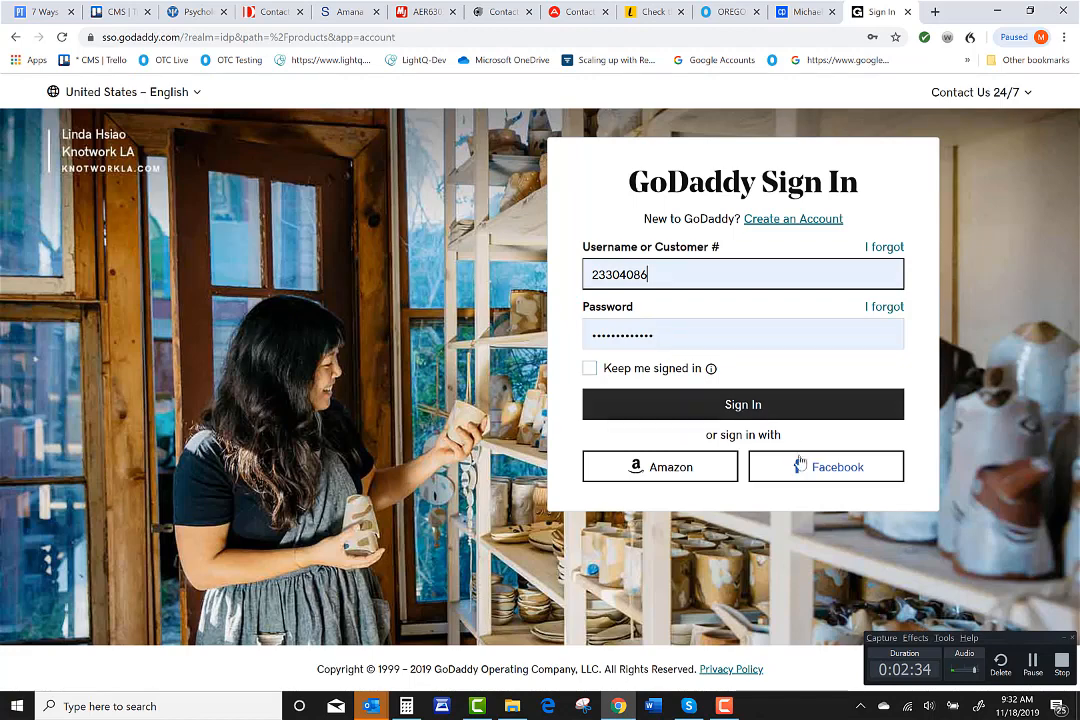
left_click(743, 406)
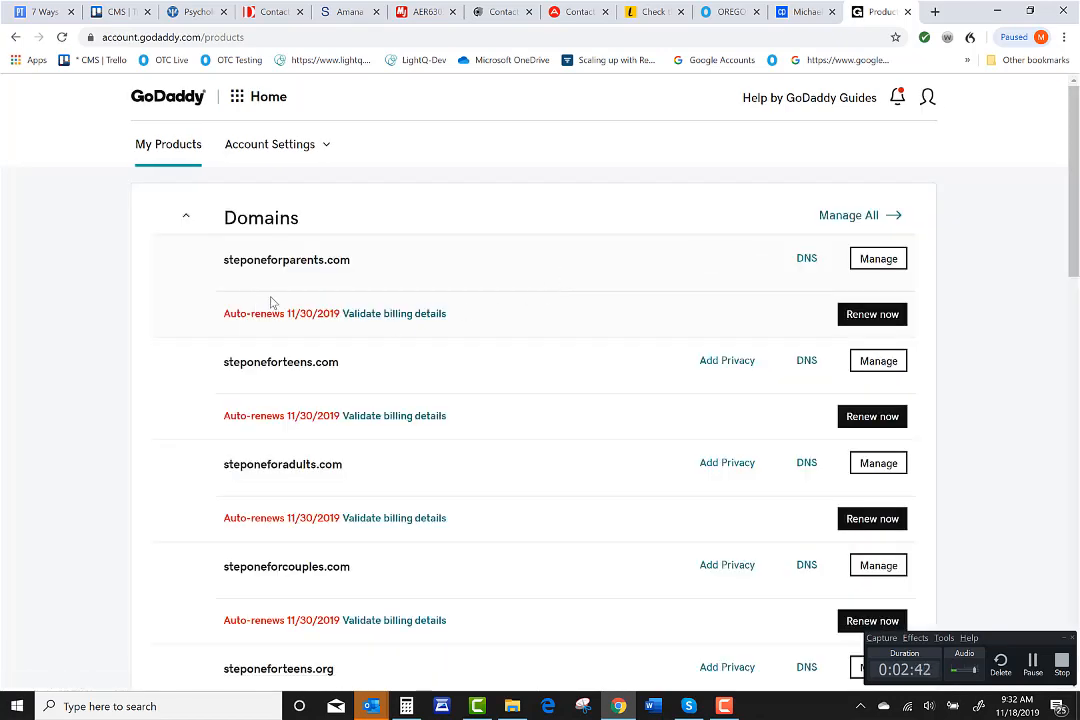
Step: Find calmresearch.com in the domain list and open its DNS management page
scroll(193, 313, "down", 1)
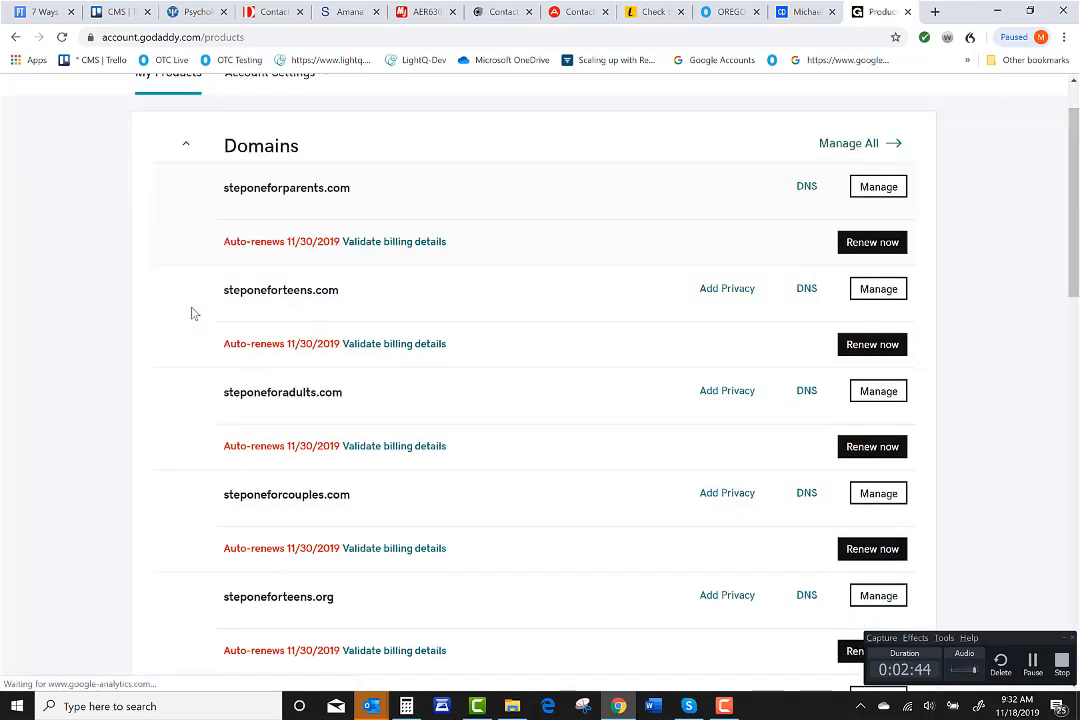
scroll(193, 313, "down", 2)
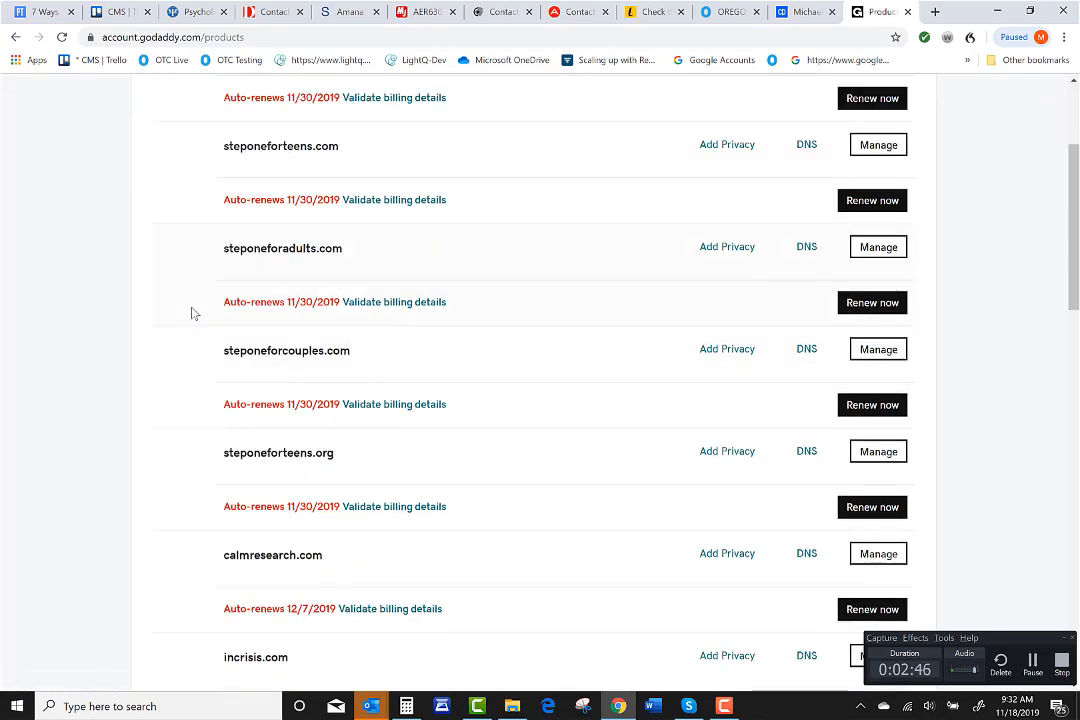
scroll(193, 313, "down", 7)
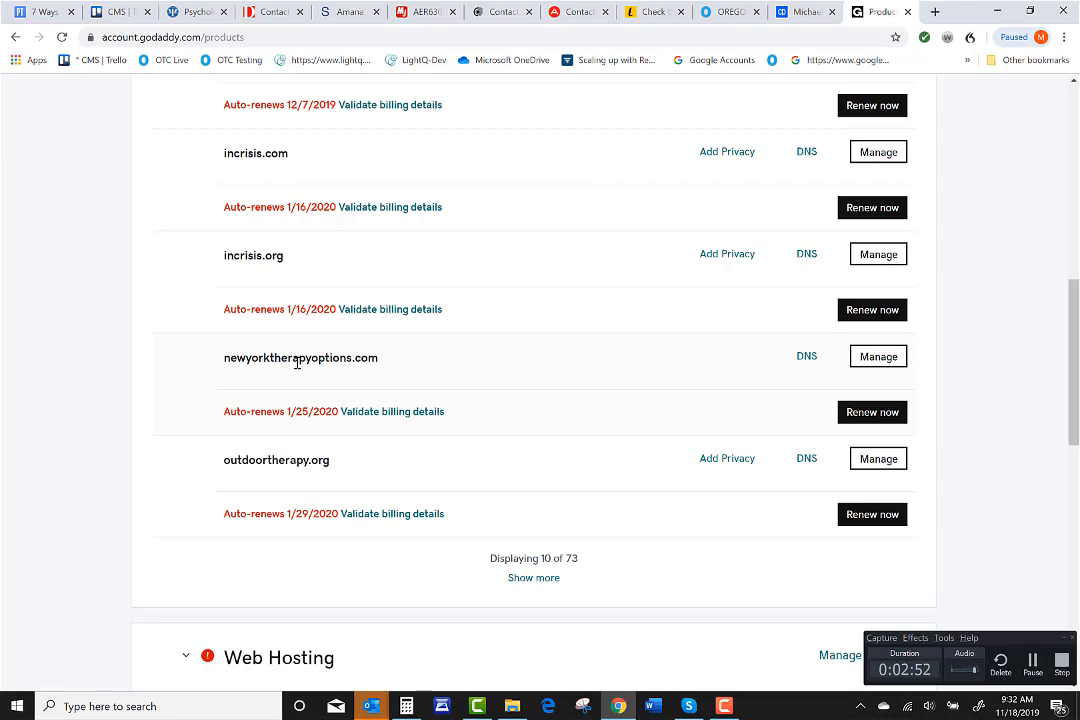
scroll(297, 363, "down", 1)
scroll(296, 364, "up", 2)
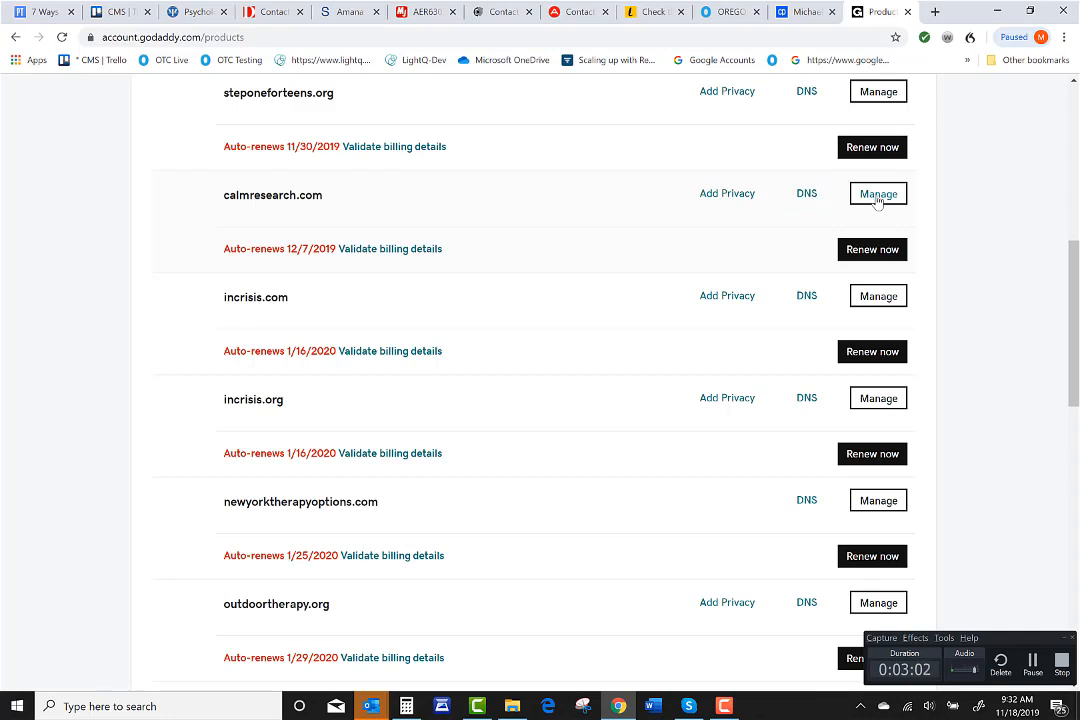
left_click(800, 197)
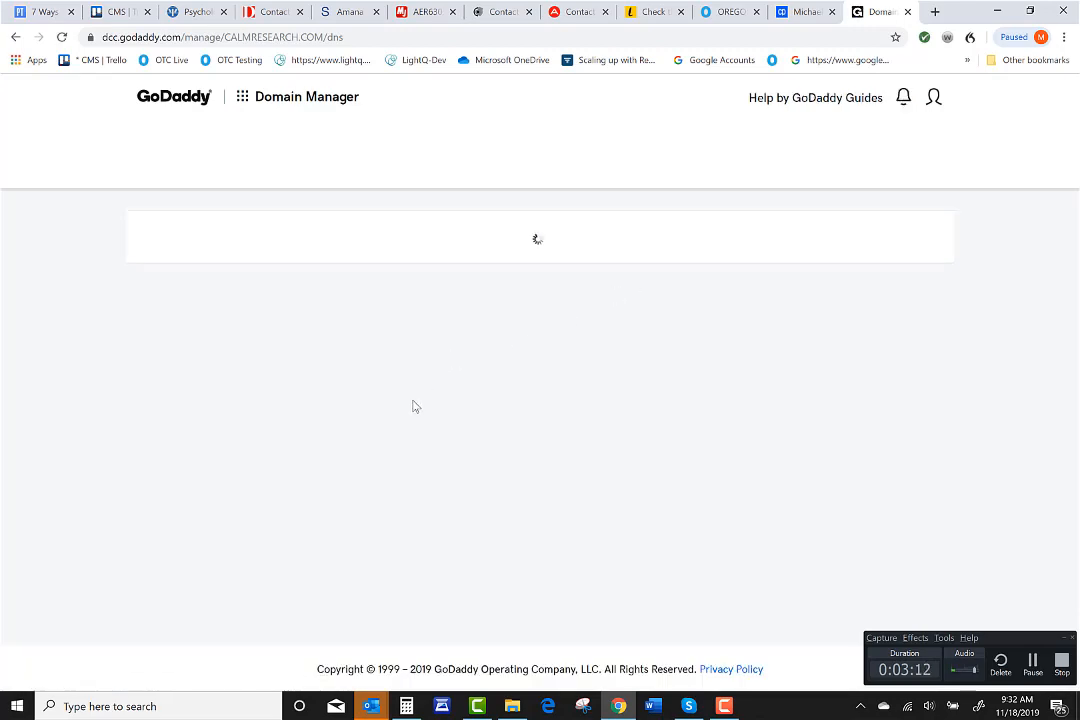
Step: Examine the DNS records, nameservers and domain forwarding address of calmresearch.com
scroll(207, 240, "down", 3)
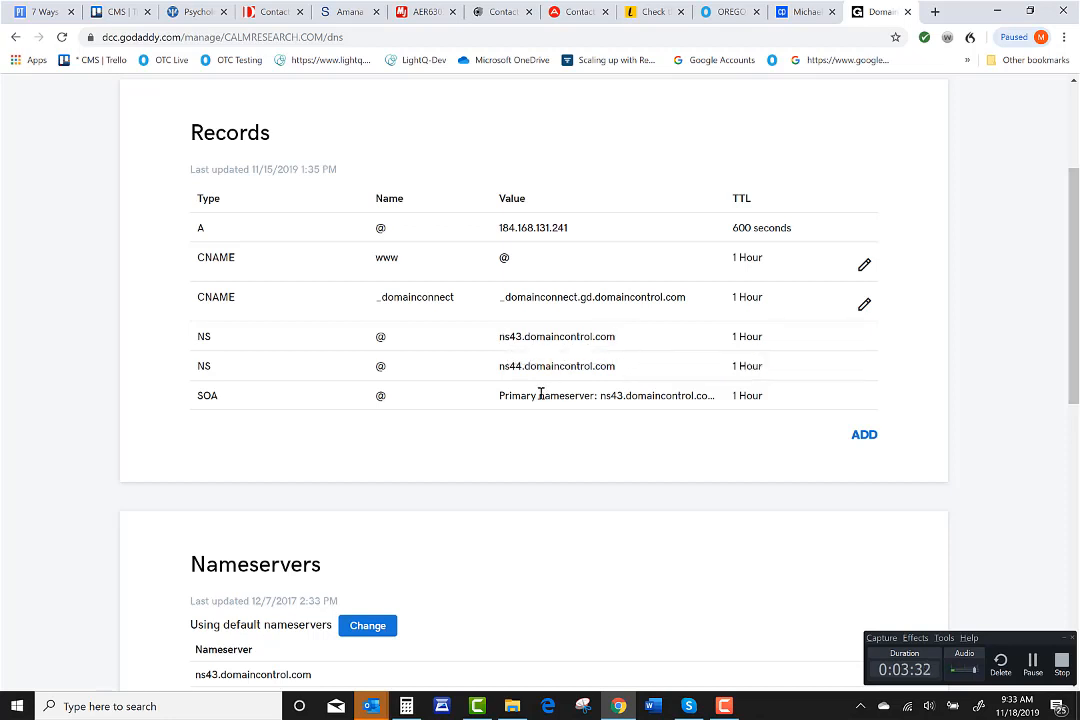
scroll(357, 469, "down", 3)
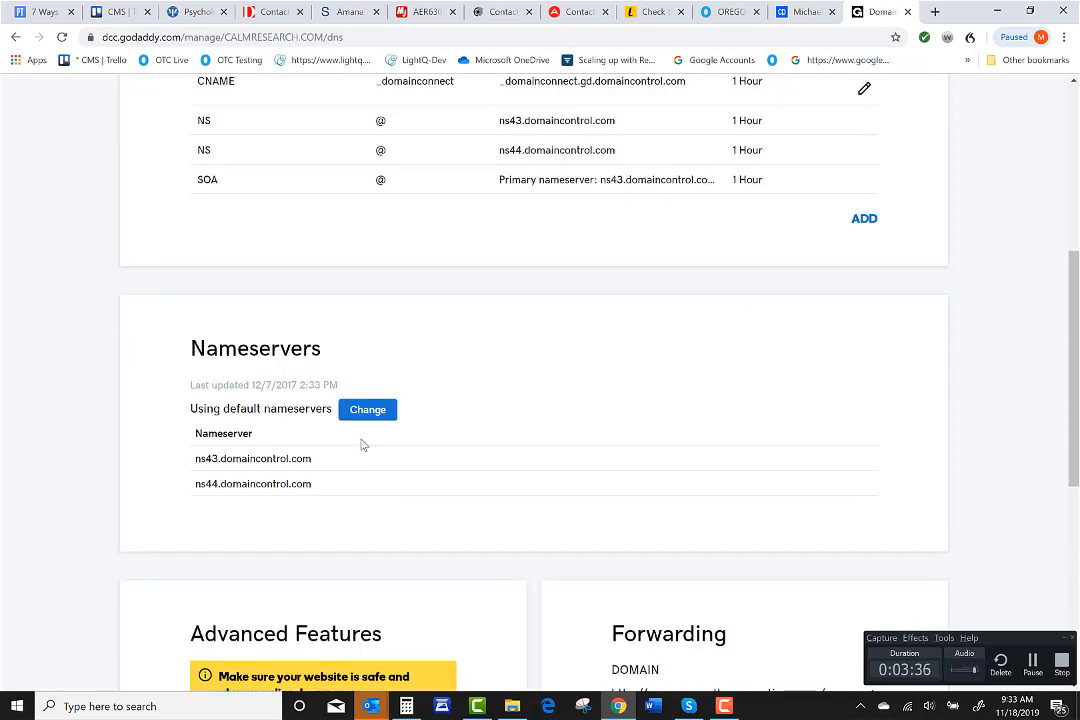
scroll(362, 443, "down", 4)
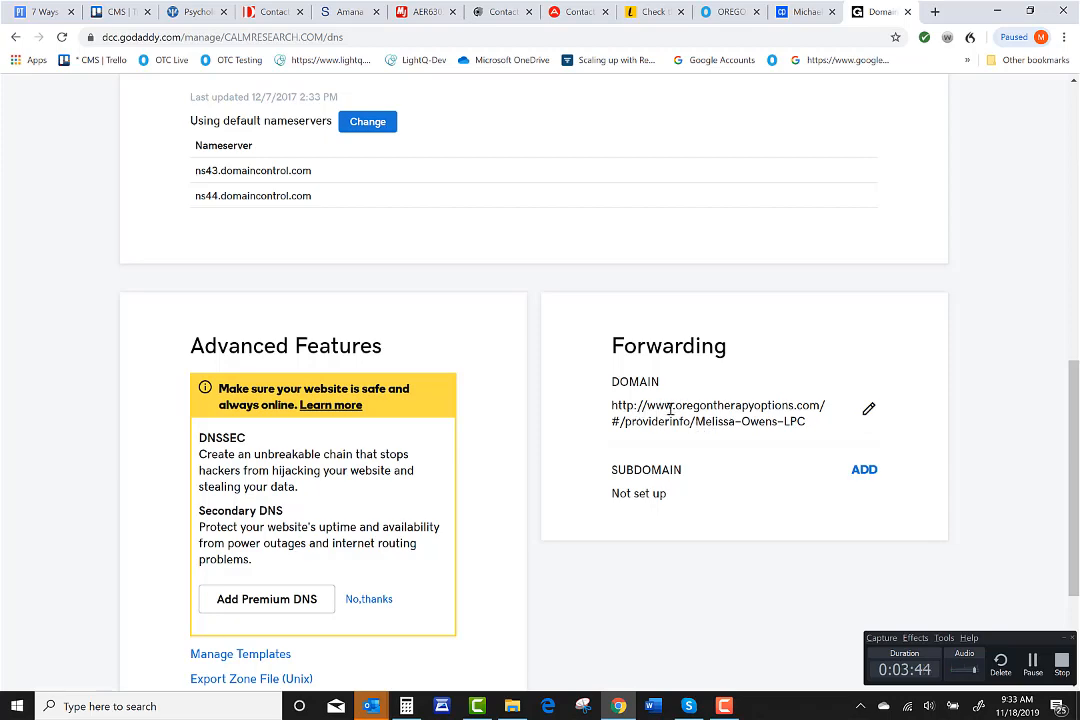
scroll(523, 393, "up", 7)
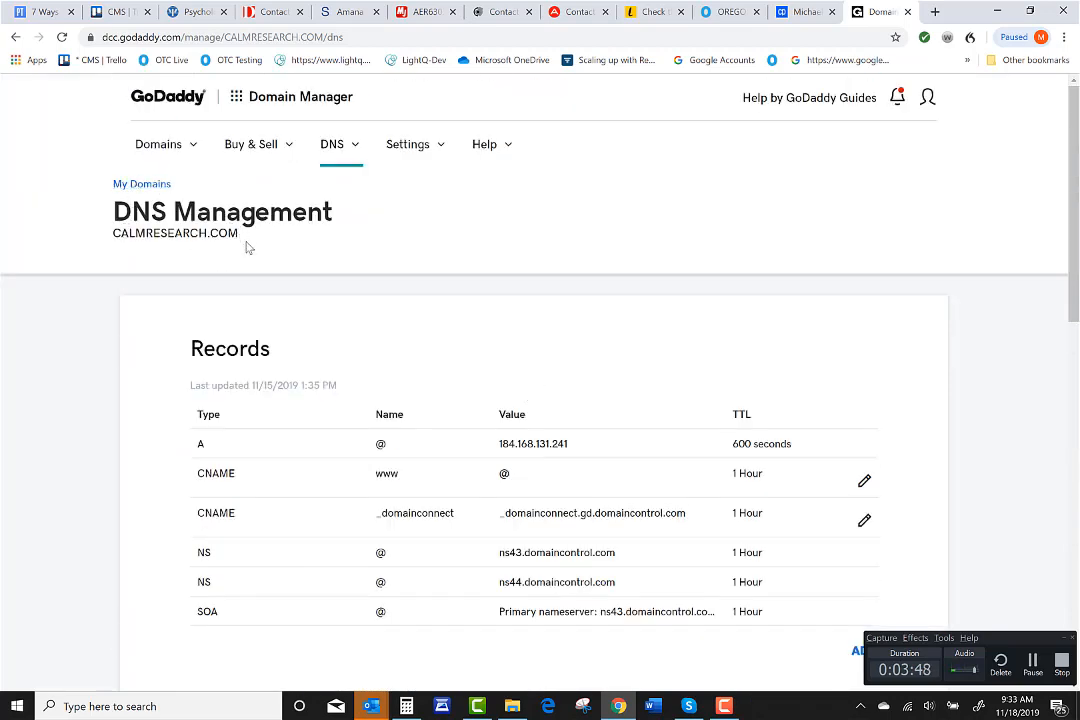
scroll(249, 247, "down", 7)
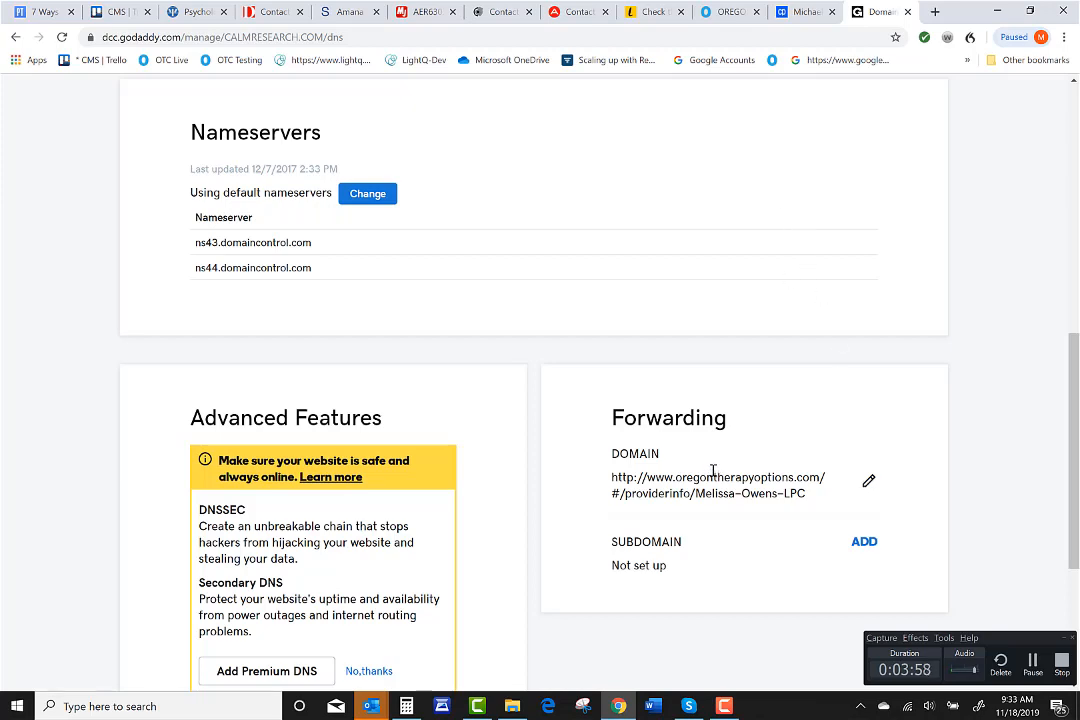
Step: Highlight the ns43.domaincontrol.com and ns44.domaincontrol.com values in the NS records, and check the domain forwarding section again
scroll(620, 400, "up", 3)
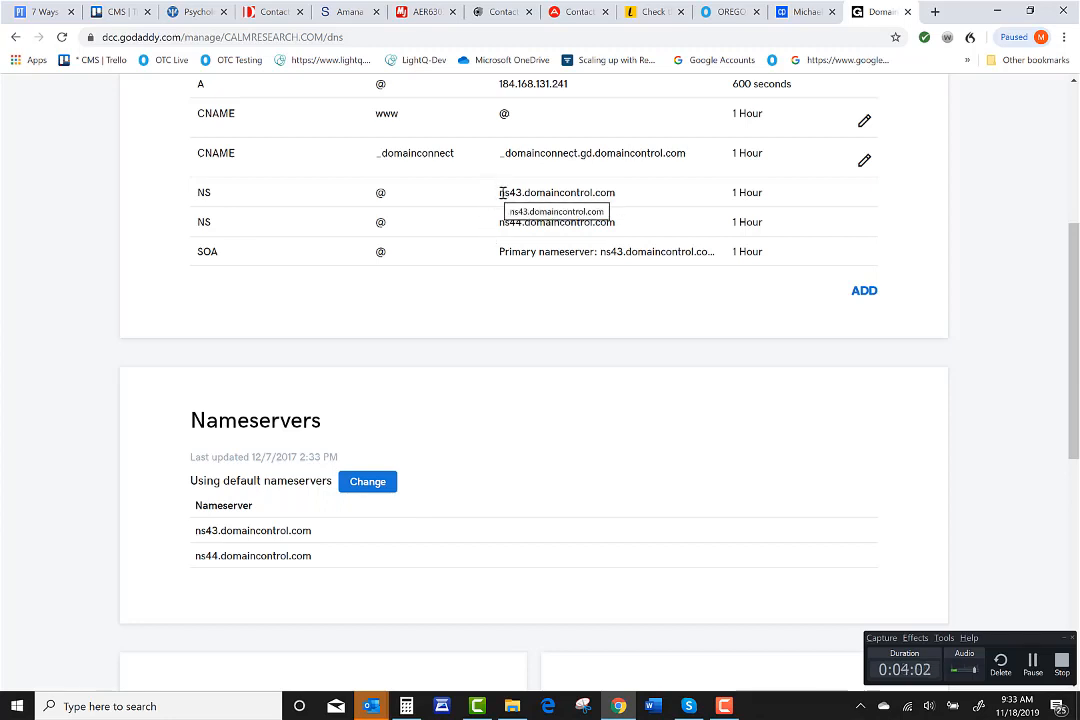
left_click_drag(499, 192, 632, 212)
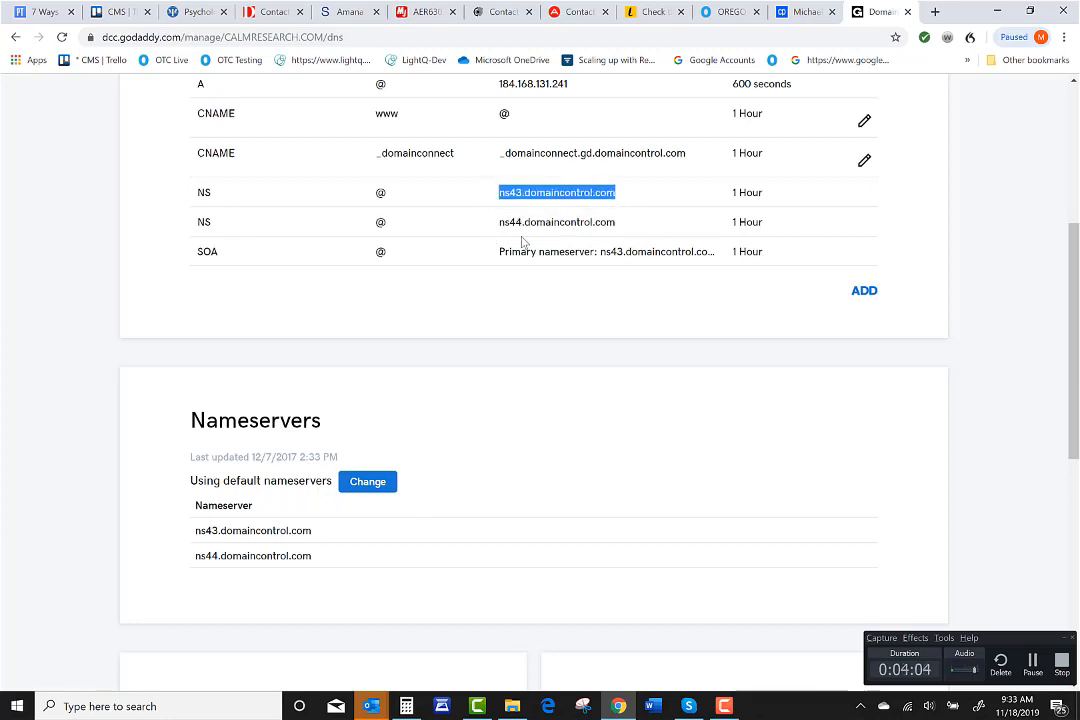
left_click_drag(499, 222, 639, 227)
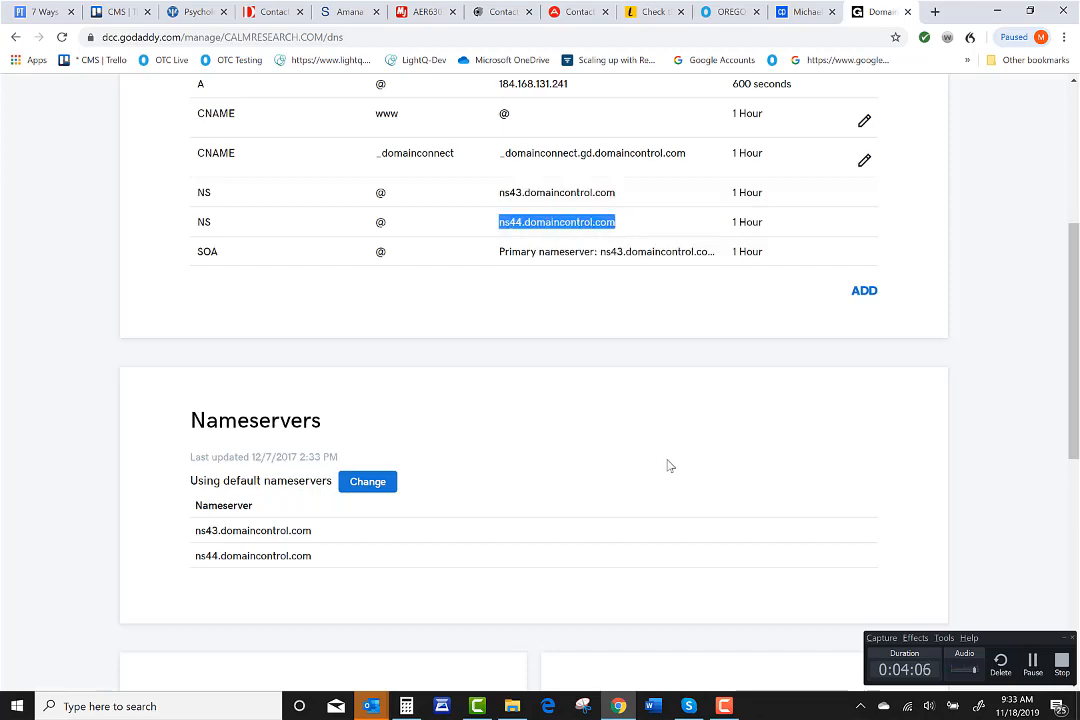
scroll(668, 465, "down", 4)
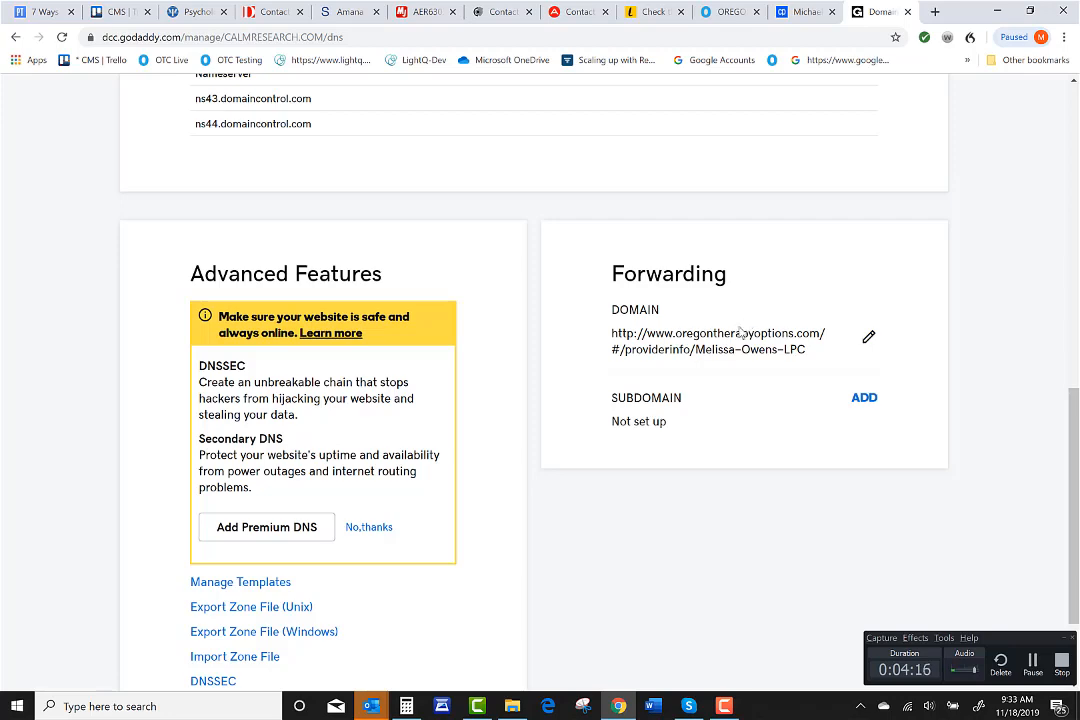
scroll(740, 333, "up", 4)
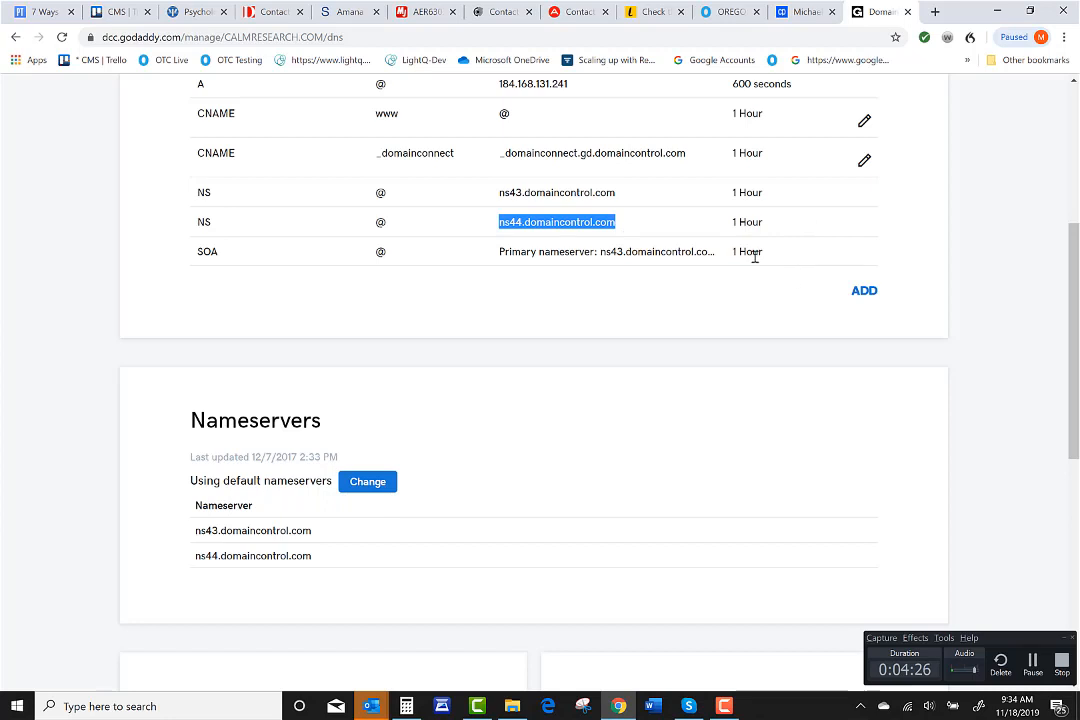
scroll(755, 257, "up", 4)
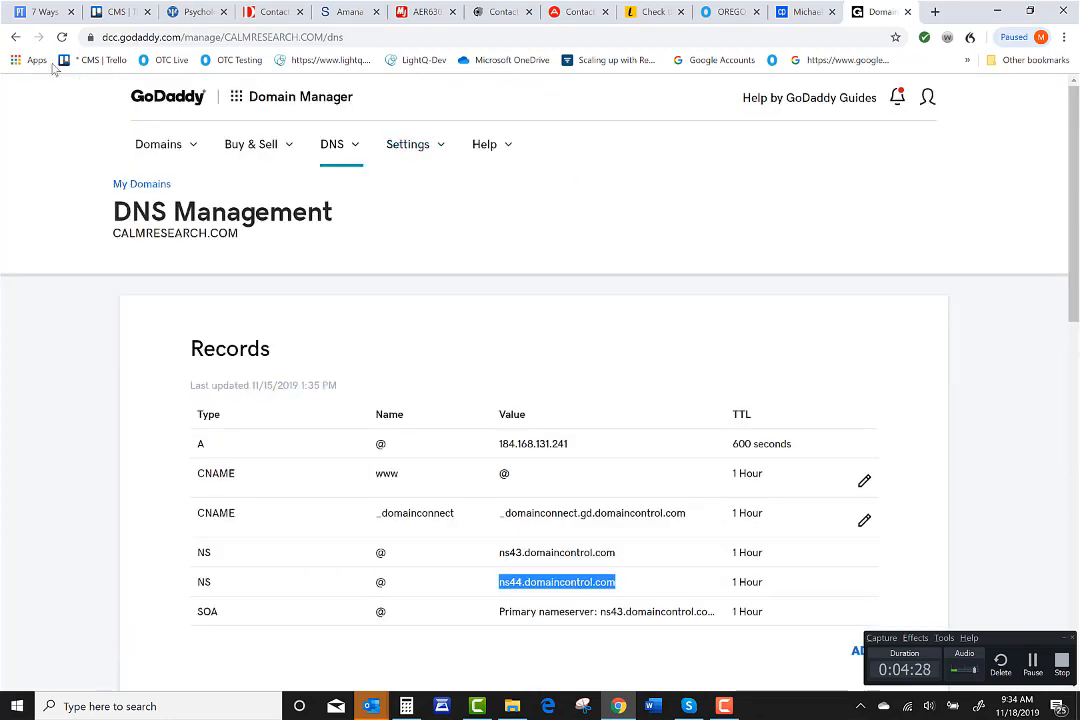
Step: Return to the product list and open the domain settings of calmresearch.com
left_click(15, 37)
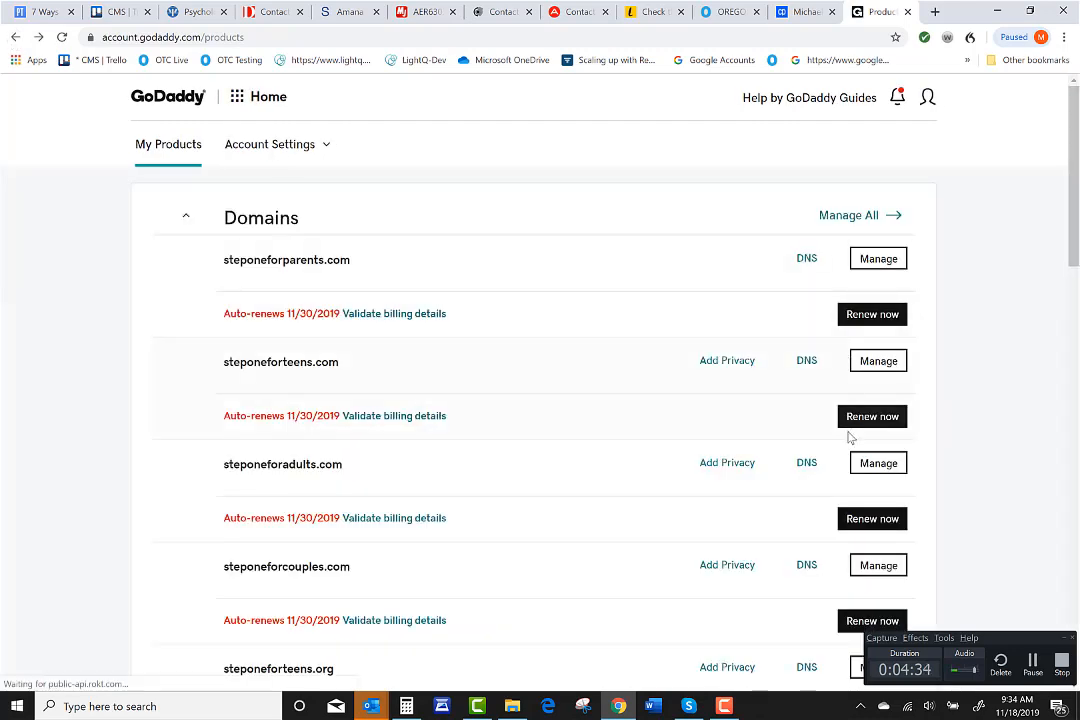
scroll(849, 430, "down", 3)
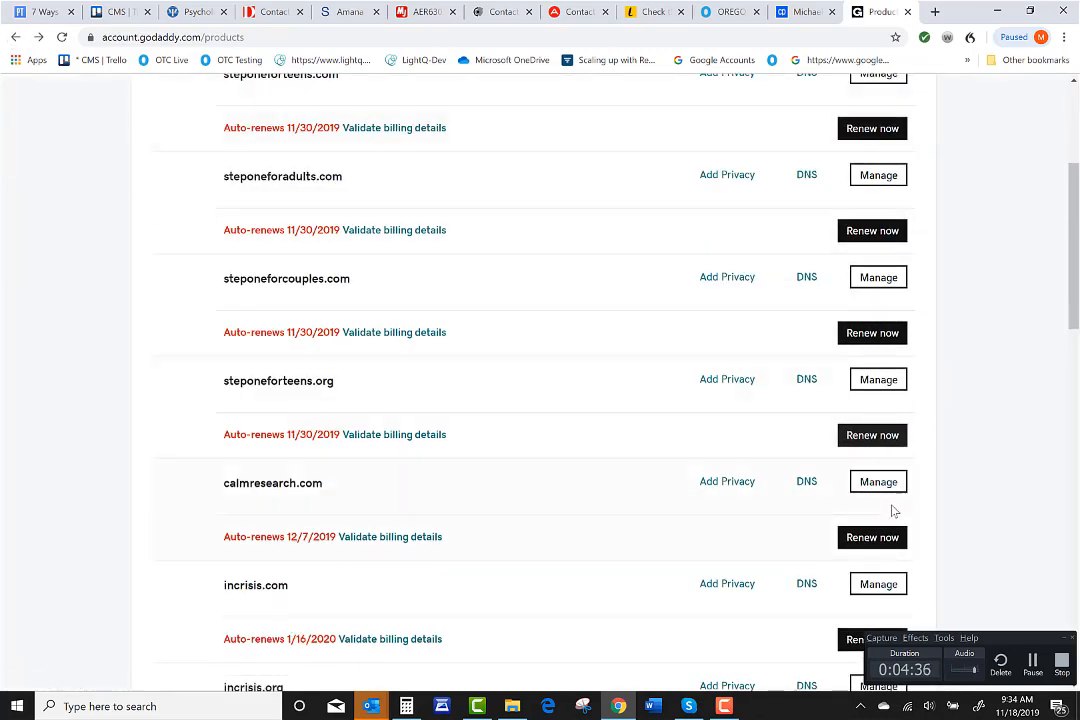
left_click(876, 482)
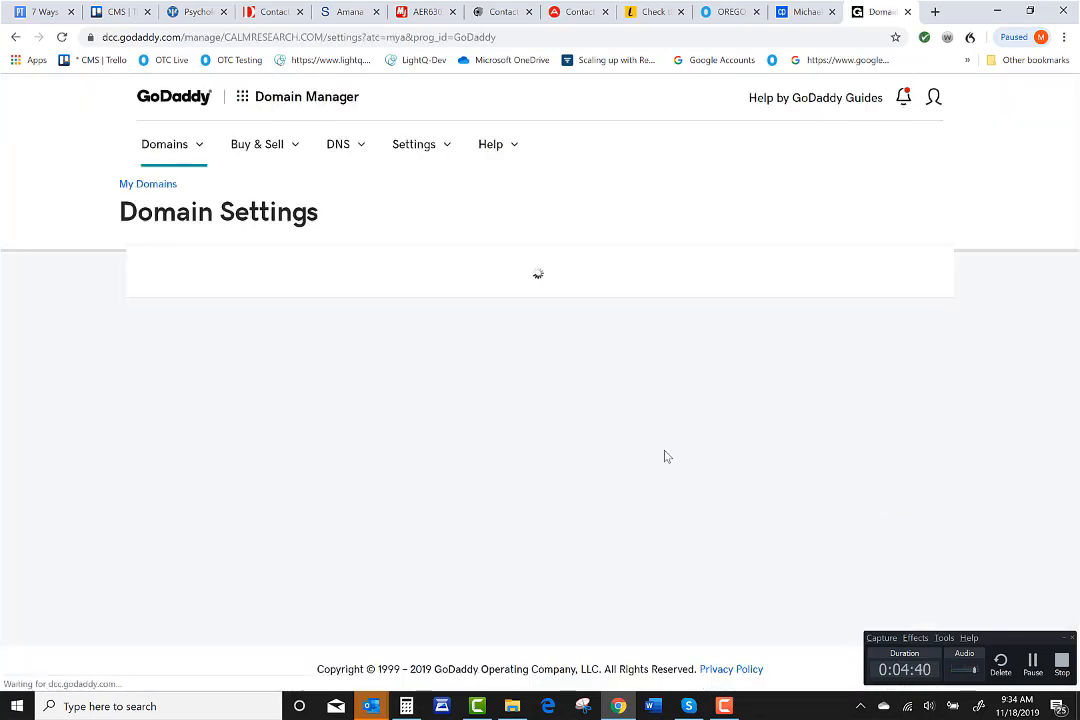
Step: Review the calmresearch.com settings, including contact information, auto-renewal, domain lock, and the DNS and transfer options
scroll(638, 463, "down", 2)
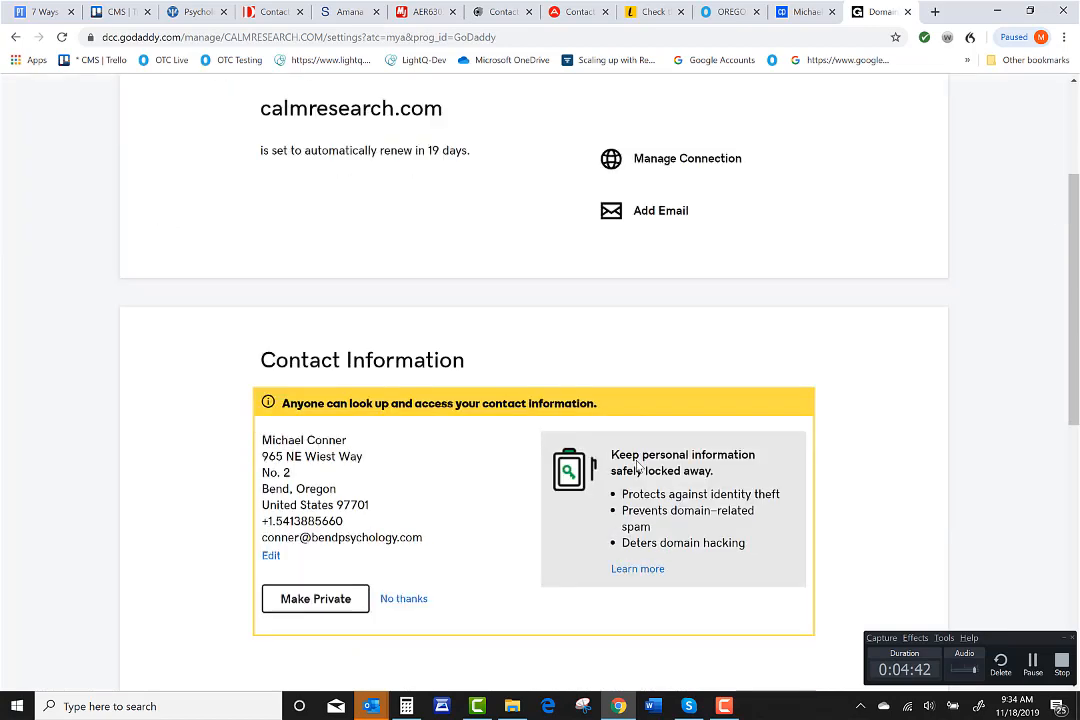
scroll(600, 420, "down", 2)
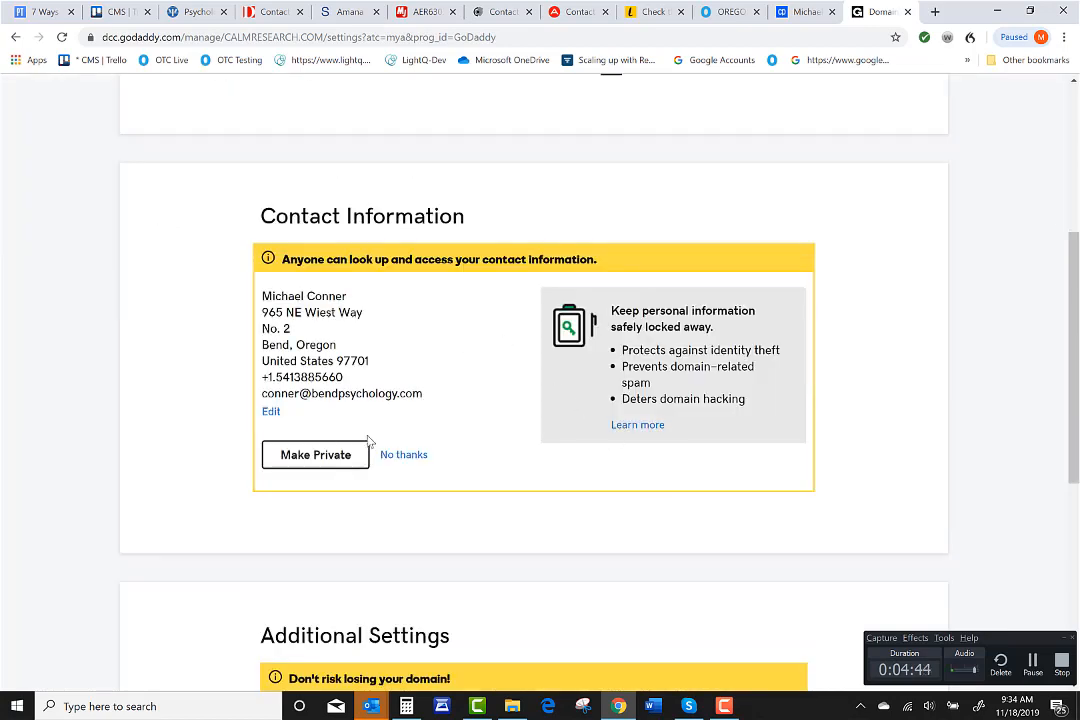
scroll(385, 450, "down", 6)
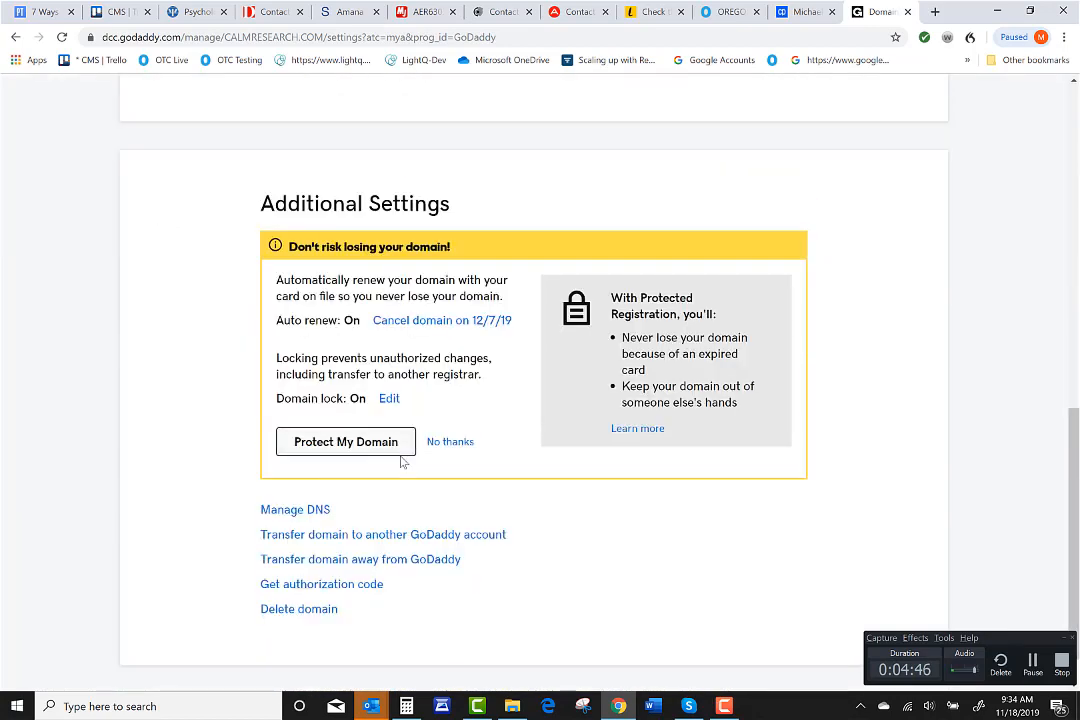
scroll(402, 462, "down", 1)
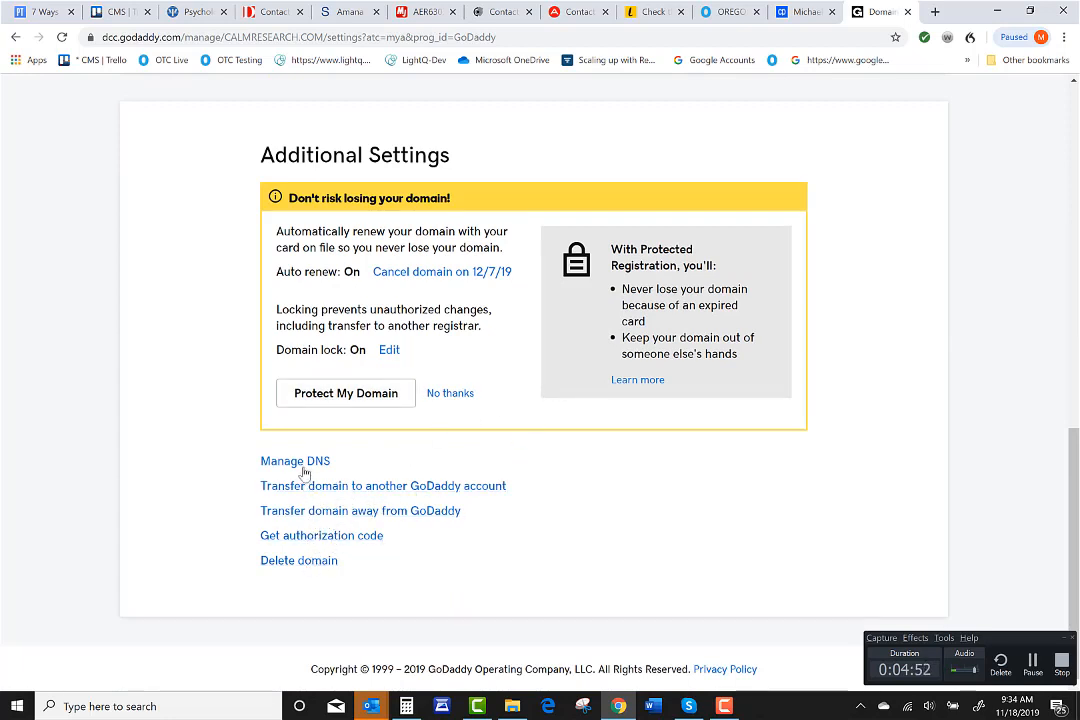
scroll(305, 473, "up", 3)
scroll(305, 473, "up", 5)
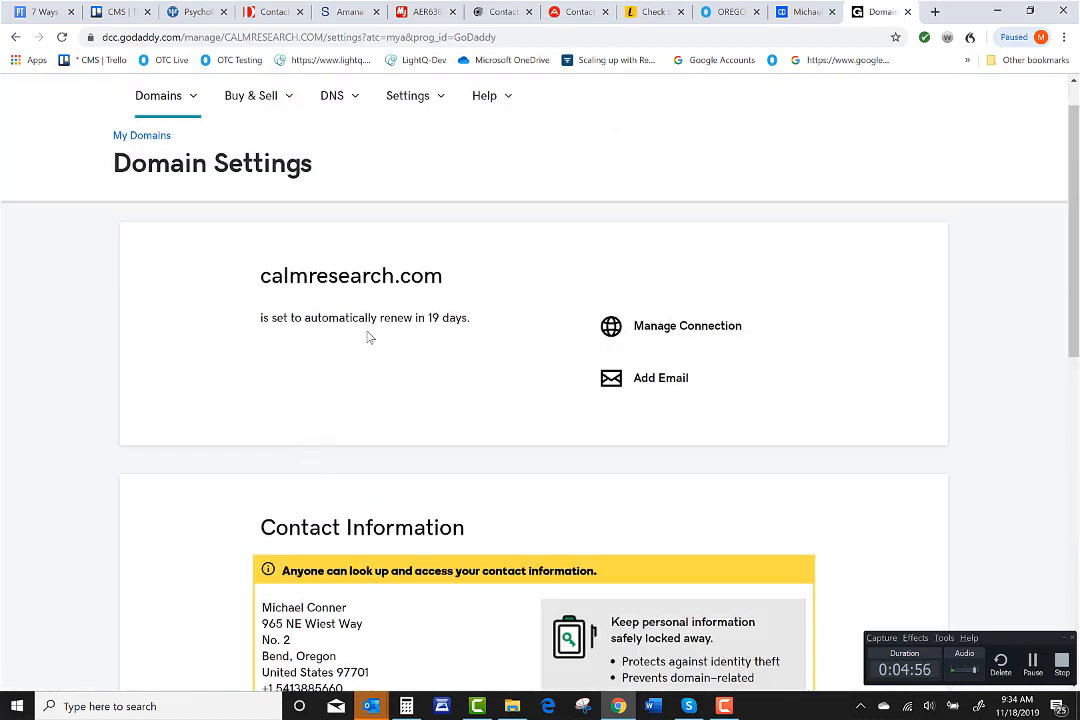
scroll(369, 338, "down", 7)
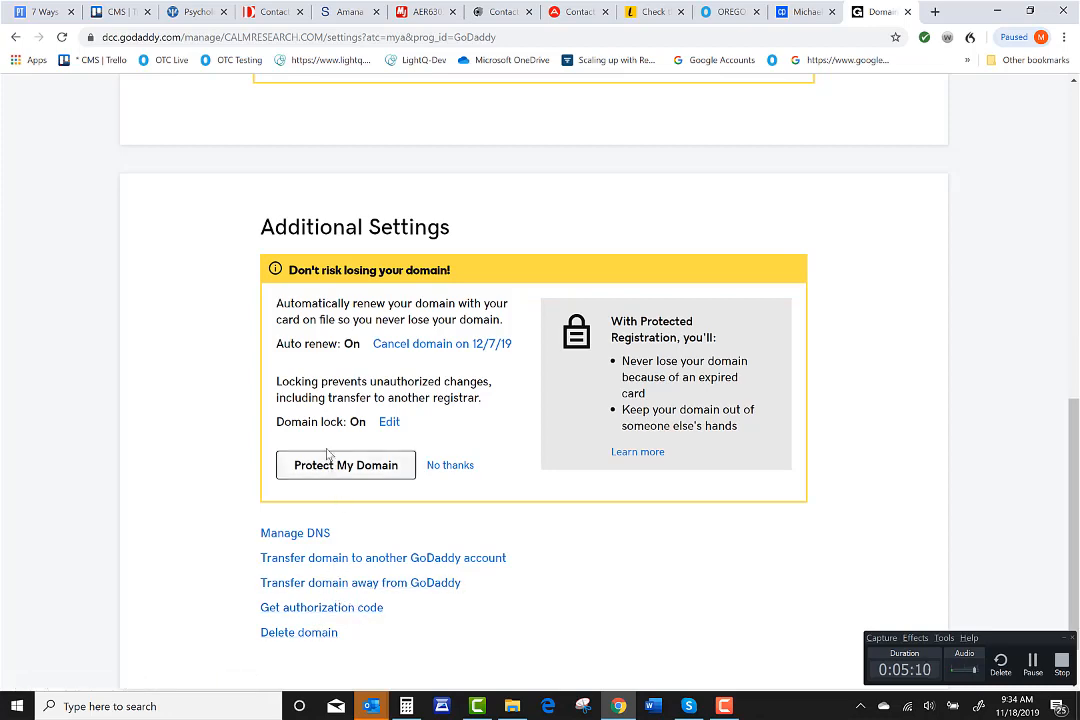
scroll(359, 374, "up", 3)
scroll(362, 380, "up", 2)
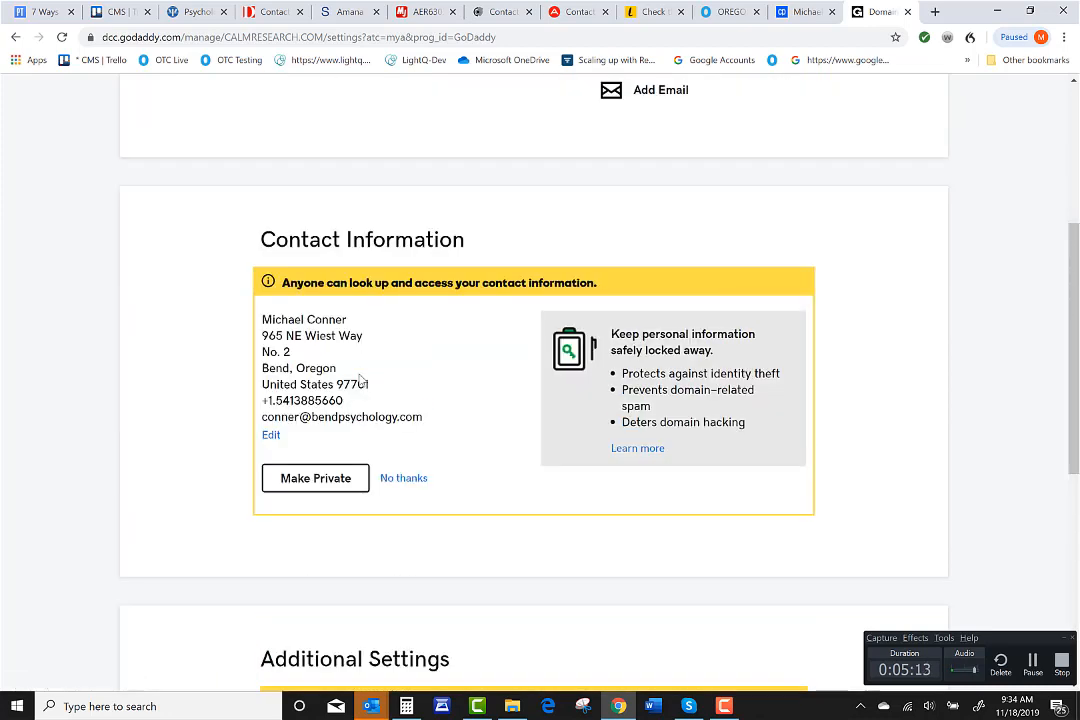
scroll(345, 547, "up", 2)
scroll(347, 527, "up", 1)
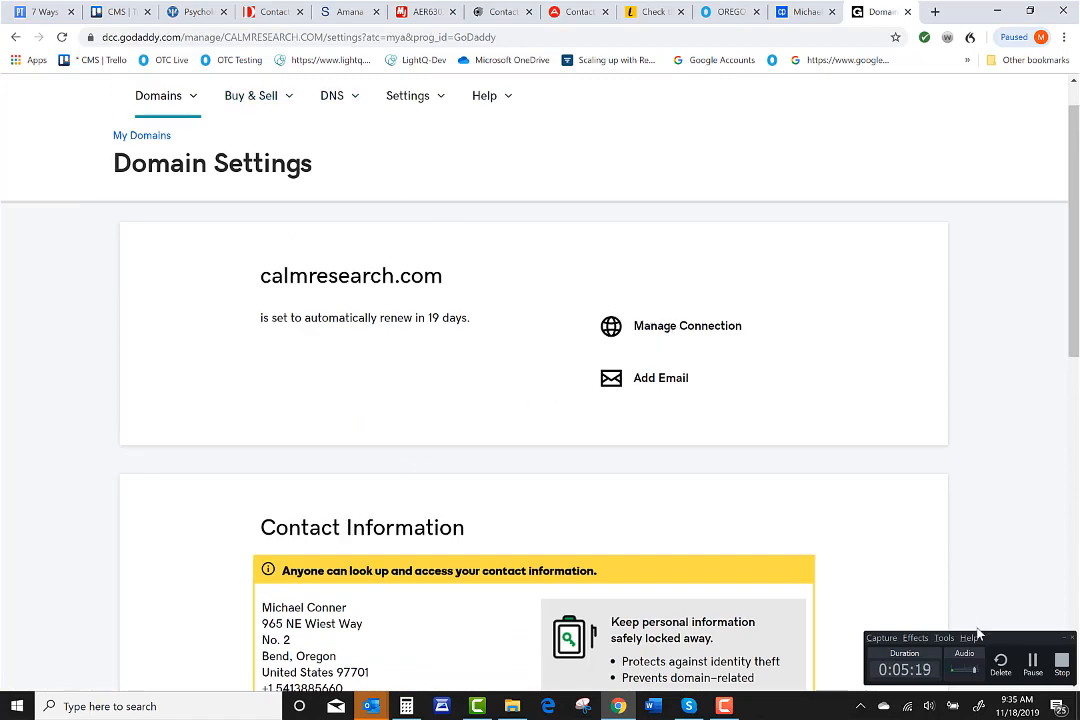
left_click(1037, 668)
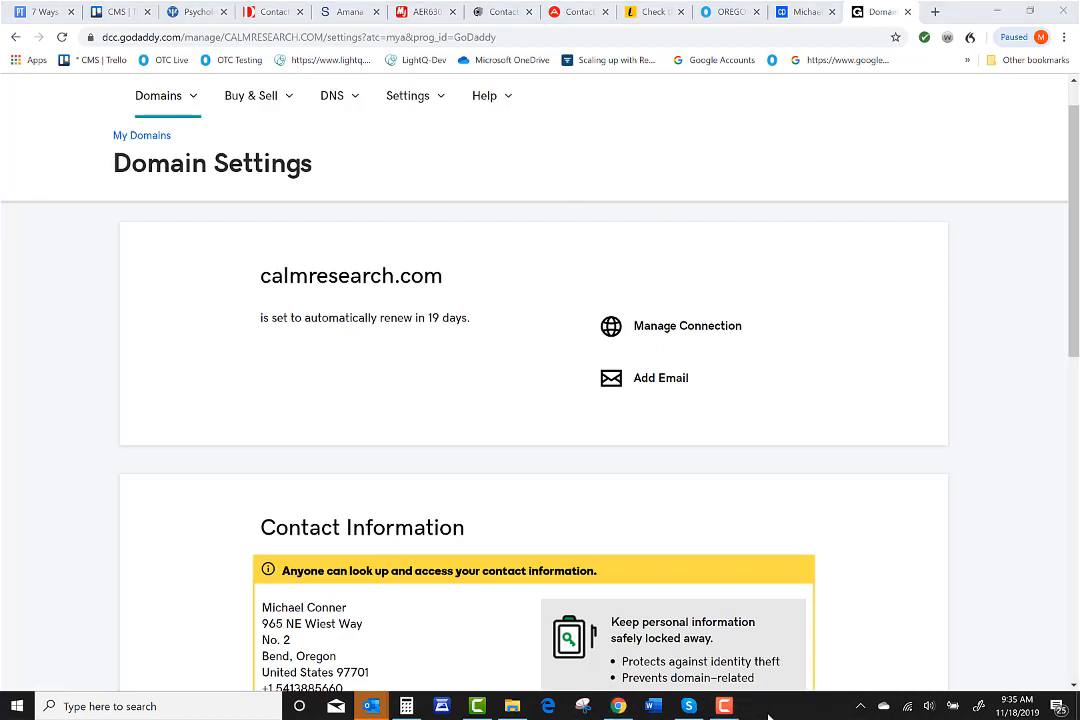
left_click(727, 708)
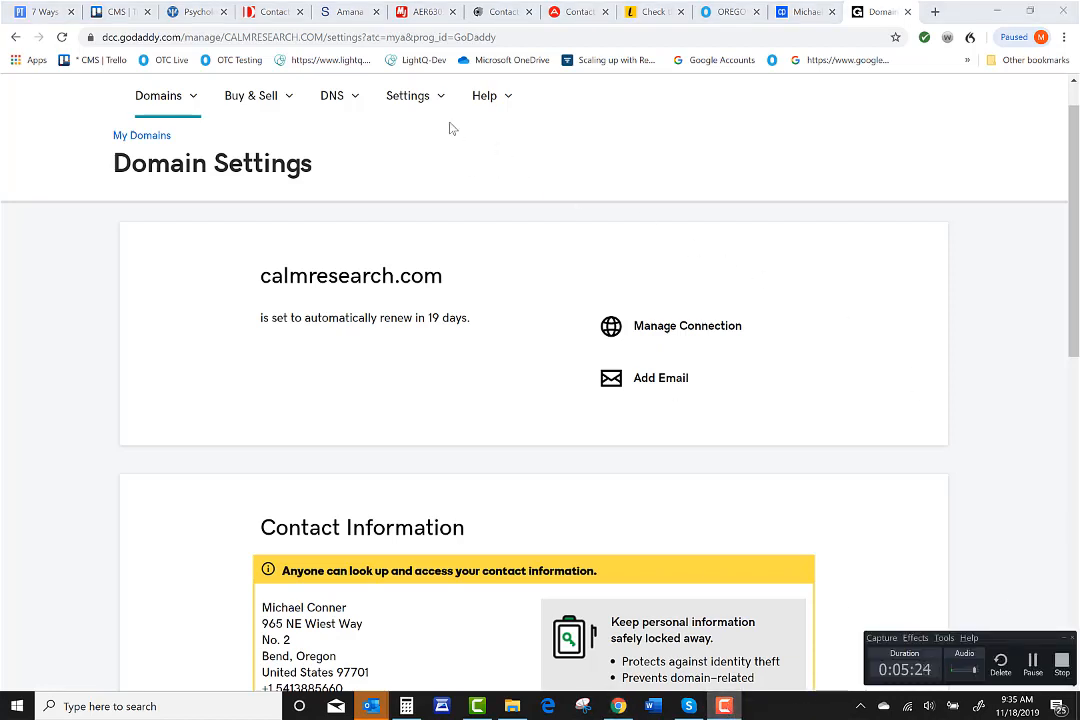
Step: Open the account's Delegate Access page and review the accessible accounts and the people who have access
left_click(401, 104)
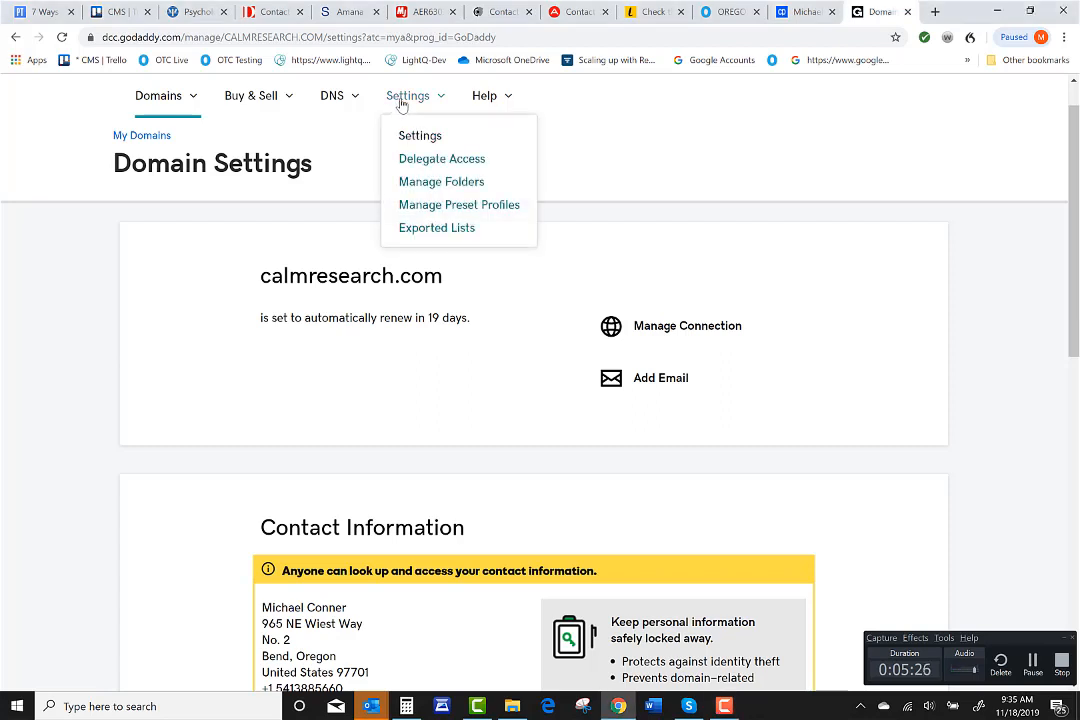
left_click(432, 160)
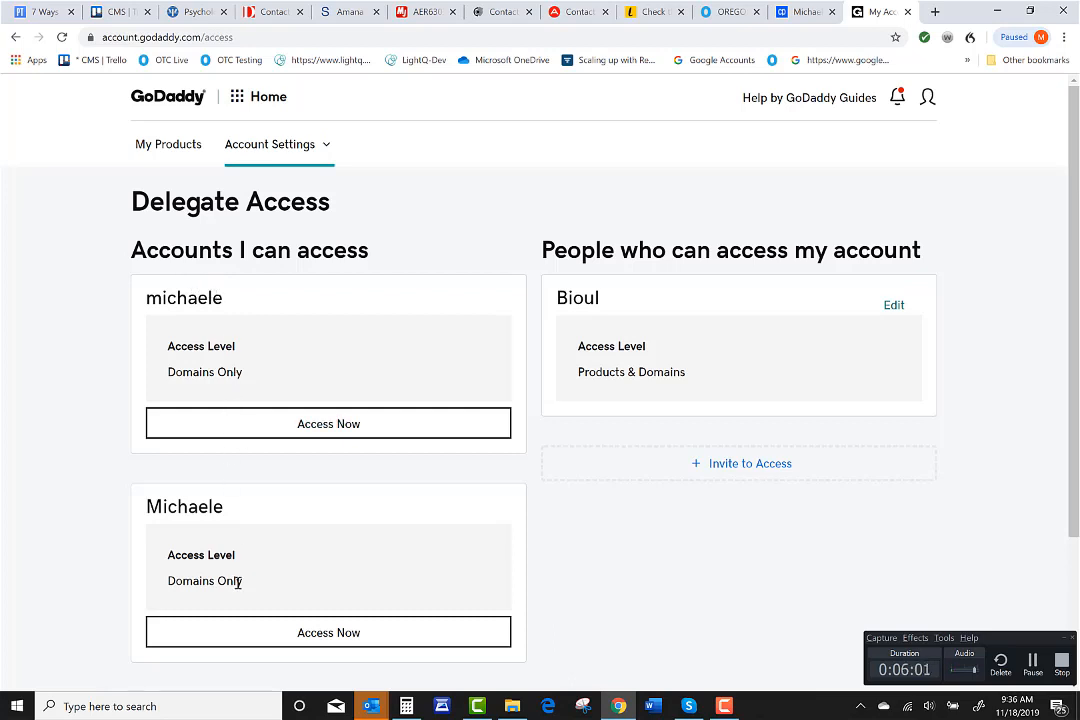
scroll(294, 573, "down", 1)
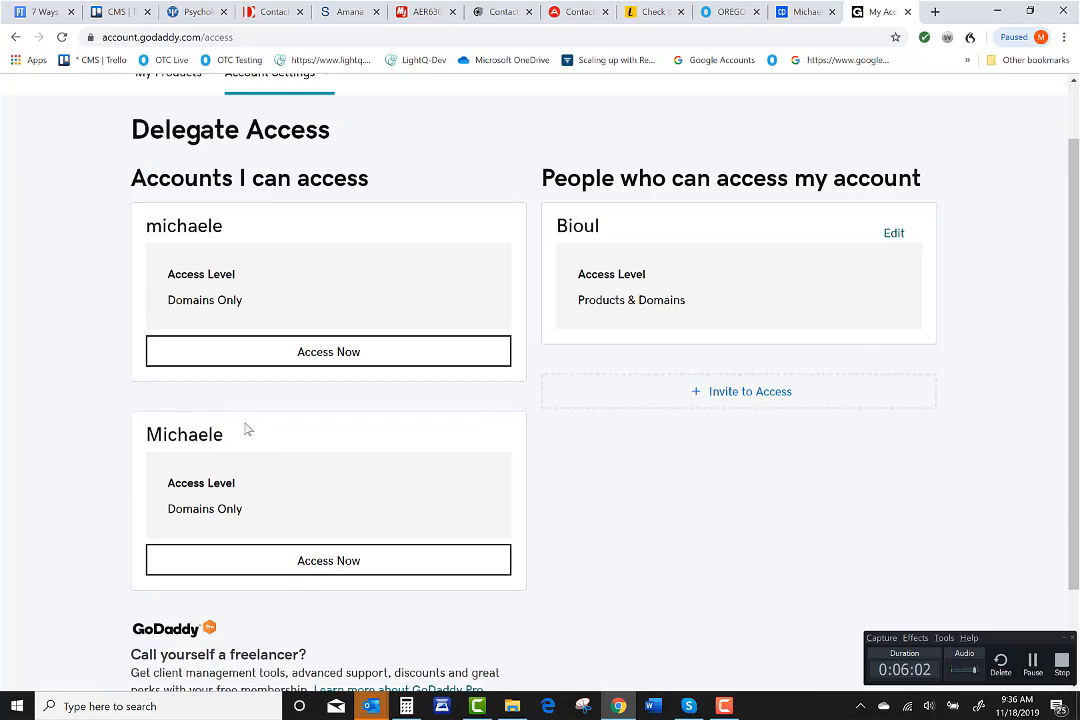
Step: Start a new invitation to access the account and fill in the invitee's name and e-mail address
scroll(246, 429, "up", 1)
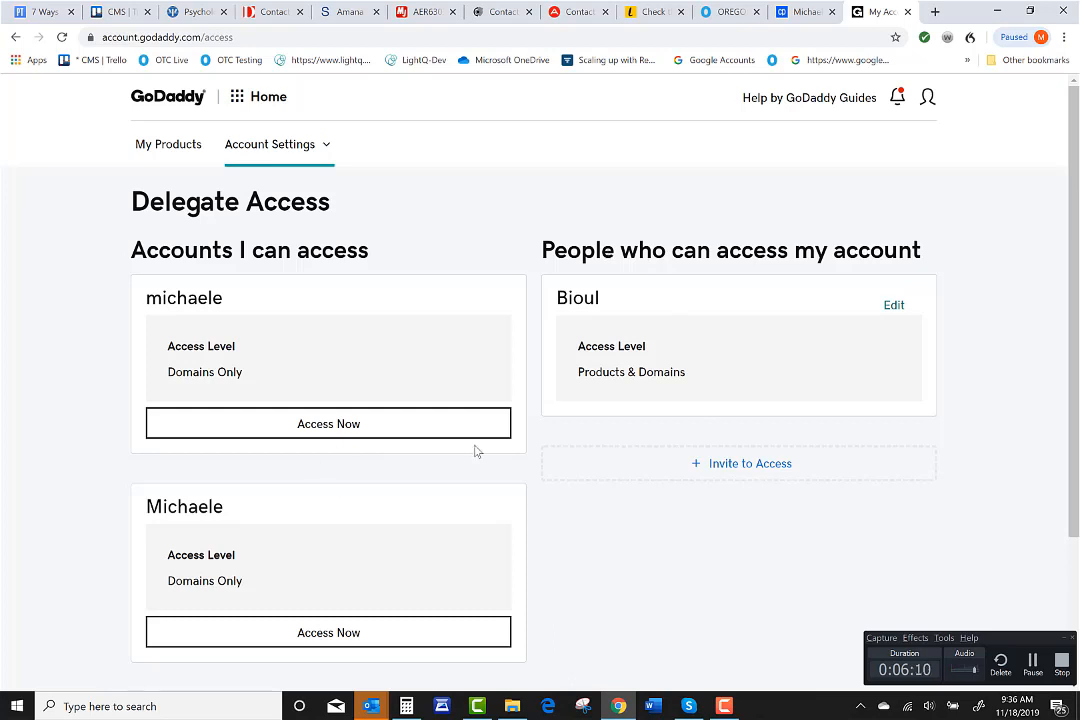
left_click(893, 305)
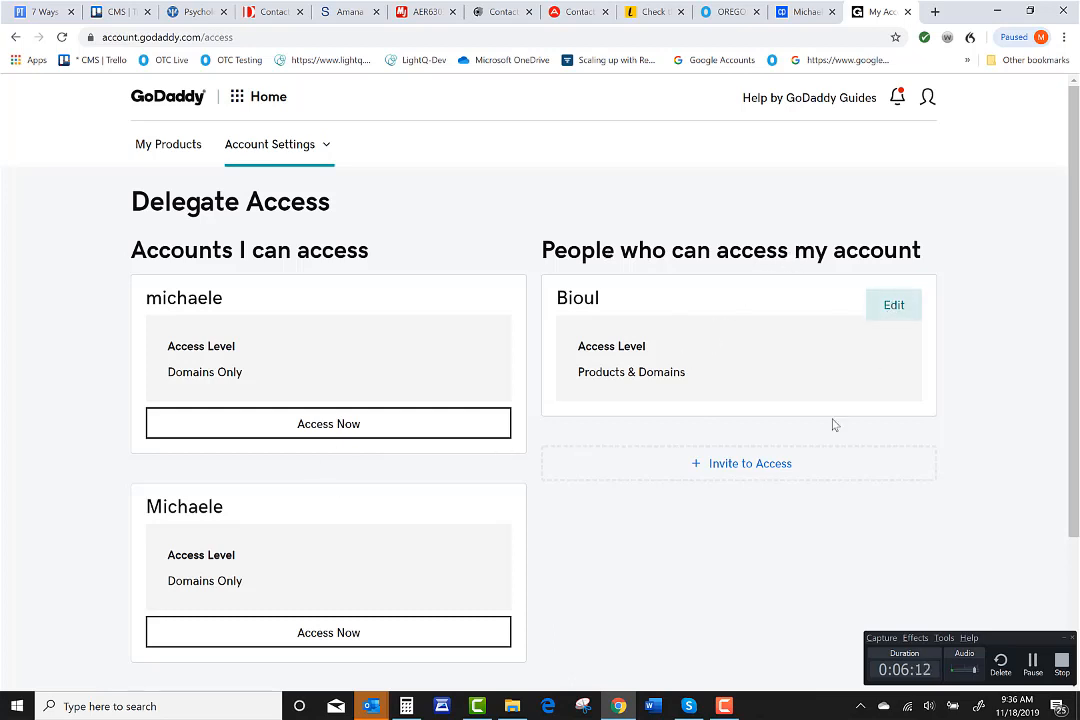
scroll(1030, 648, "down", 3)
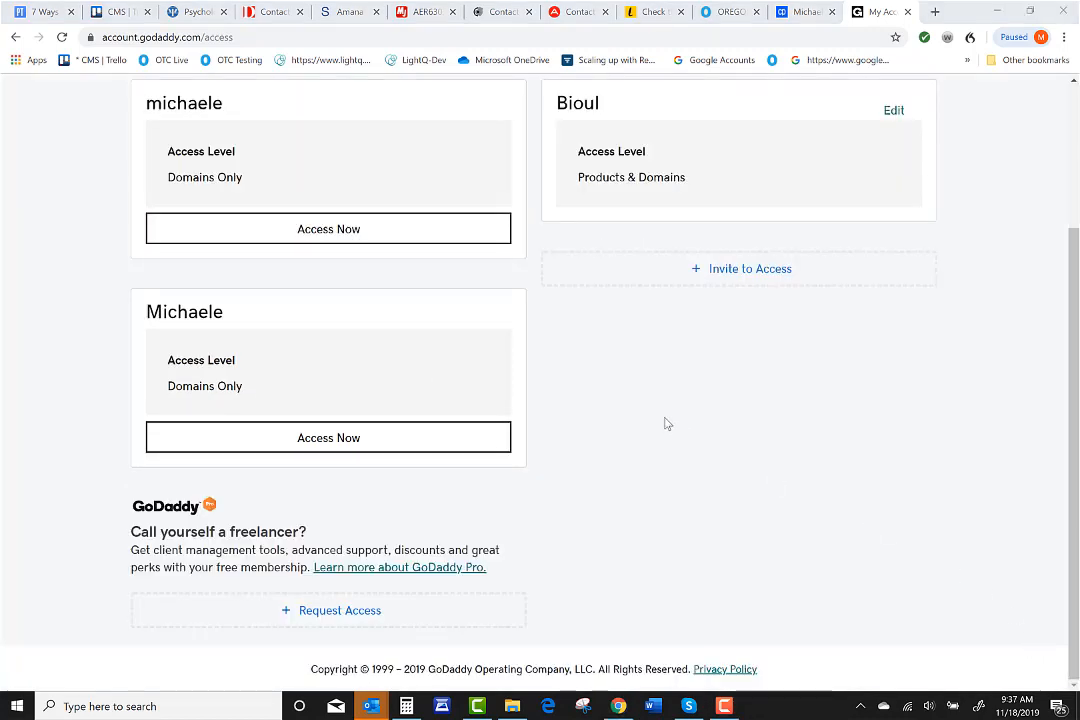
scroll(668, 424, "up", 2)
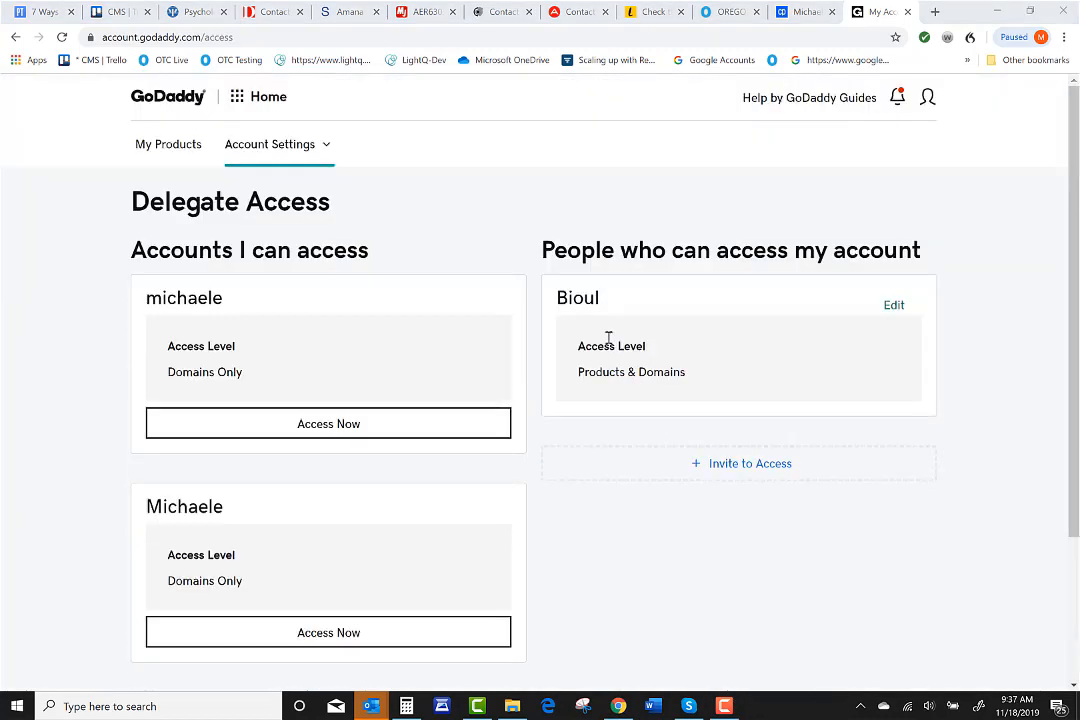
left_click(741, 465)
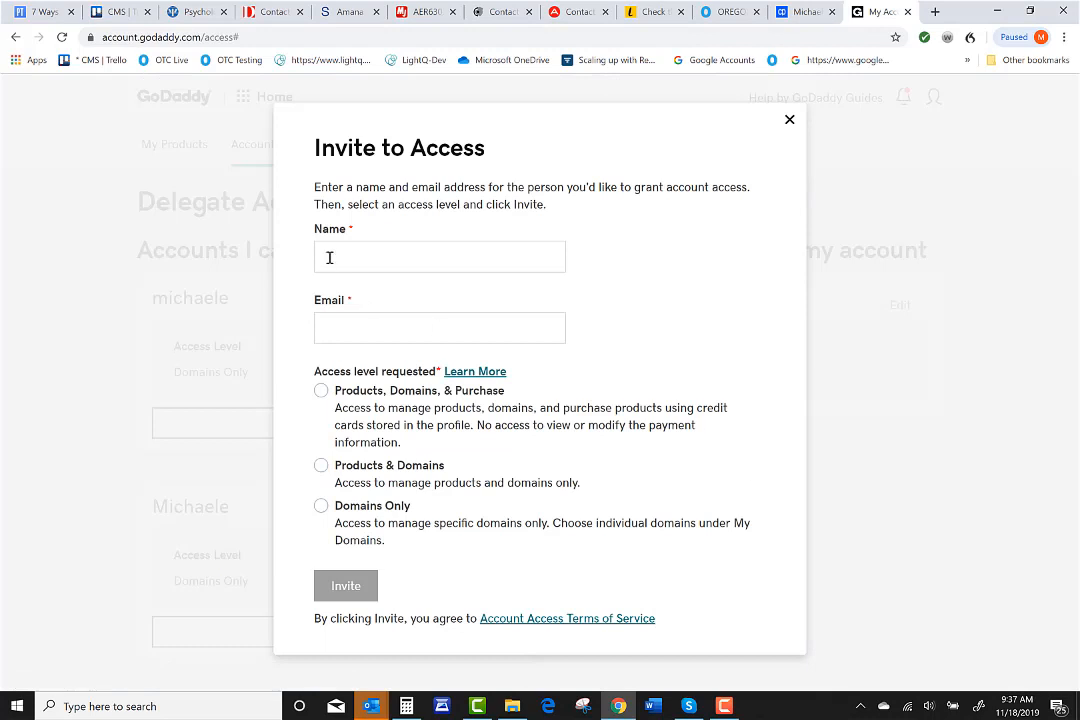
left_click(374, 252)
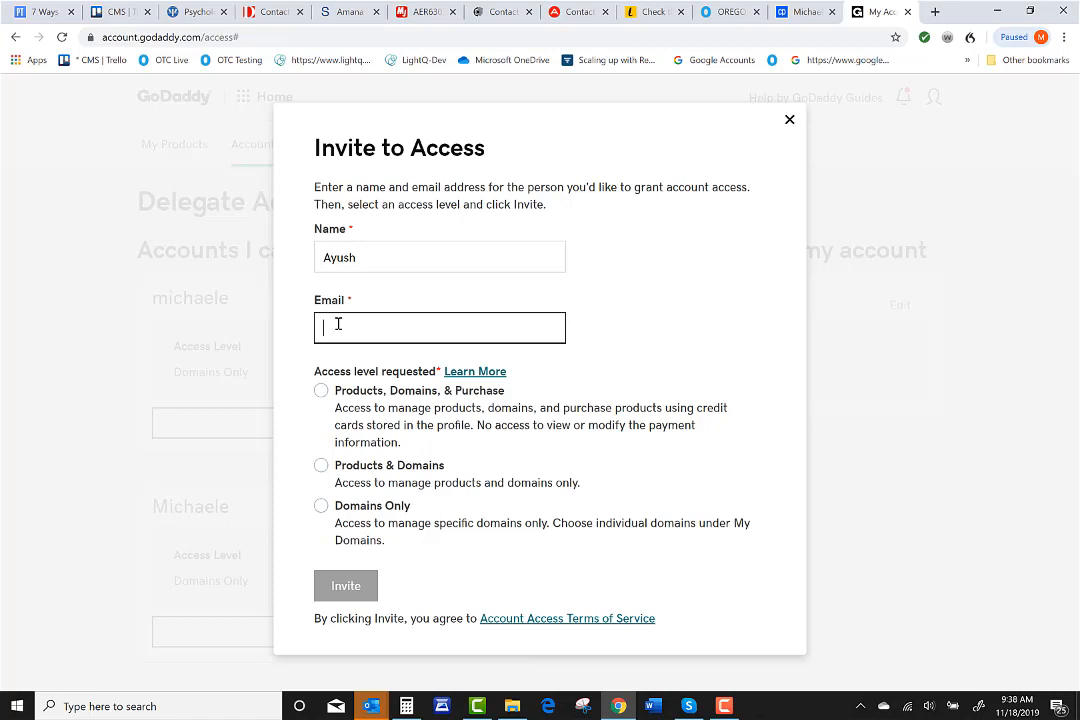
key("ctrl+v")
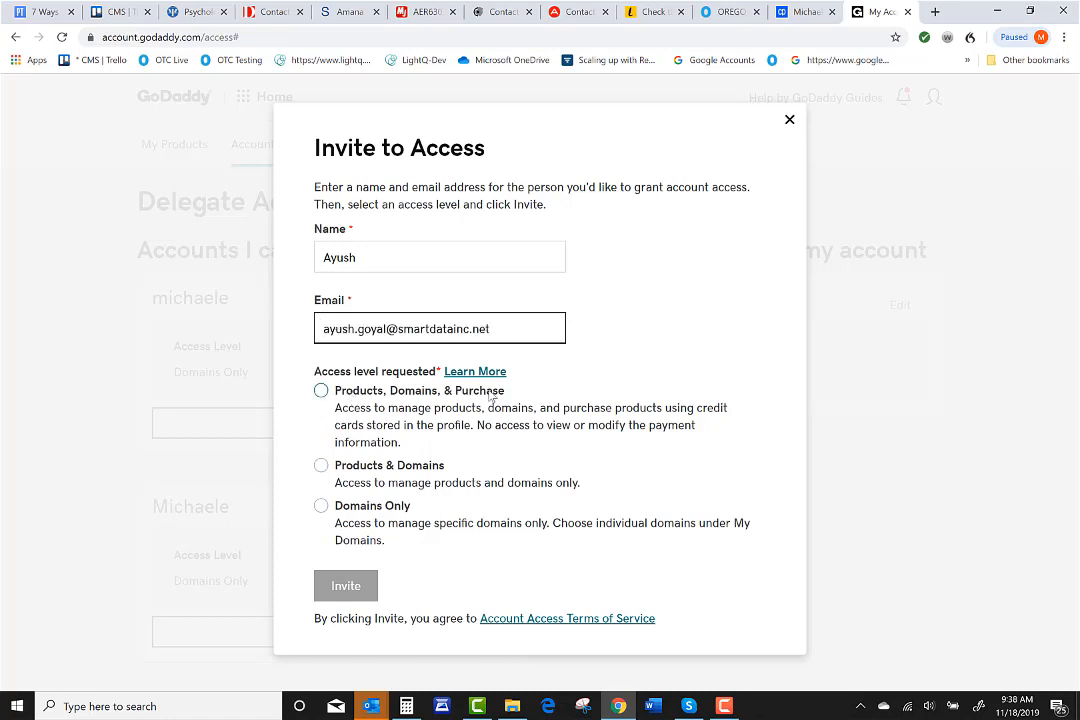
Step: Set the requested access level to Products & Domains, send the invitation, and check the list of people with access
left_click(321, 466)
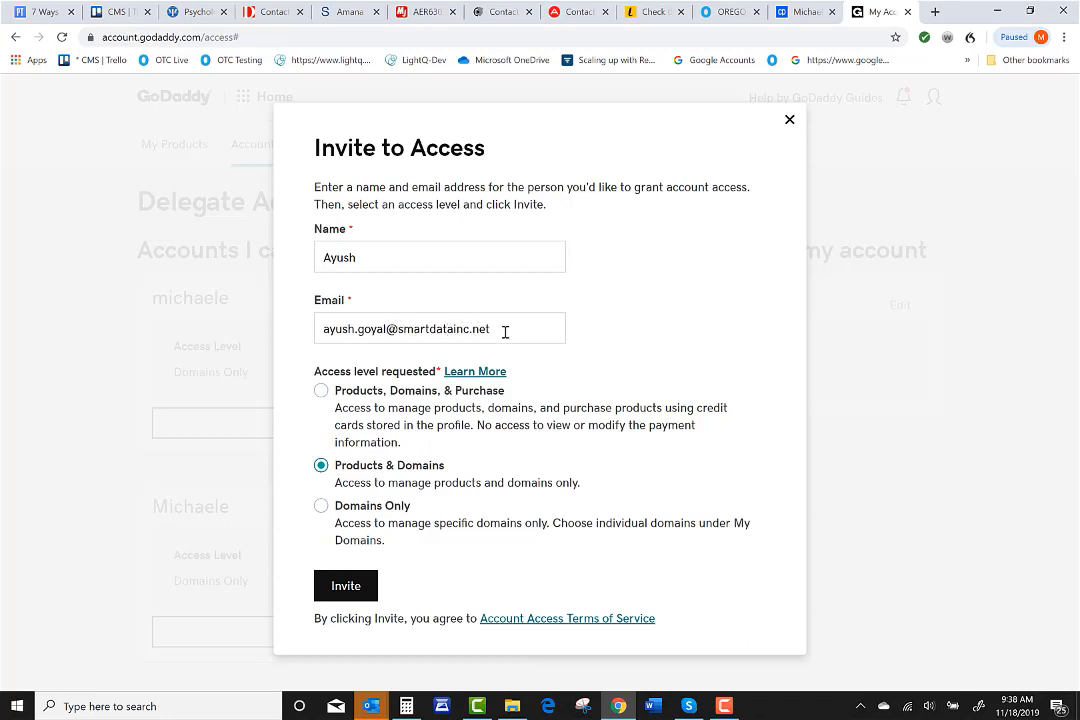
left_click(346, 590)
left_click(345, 590)
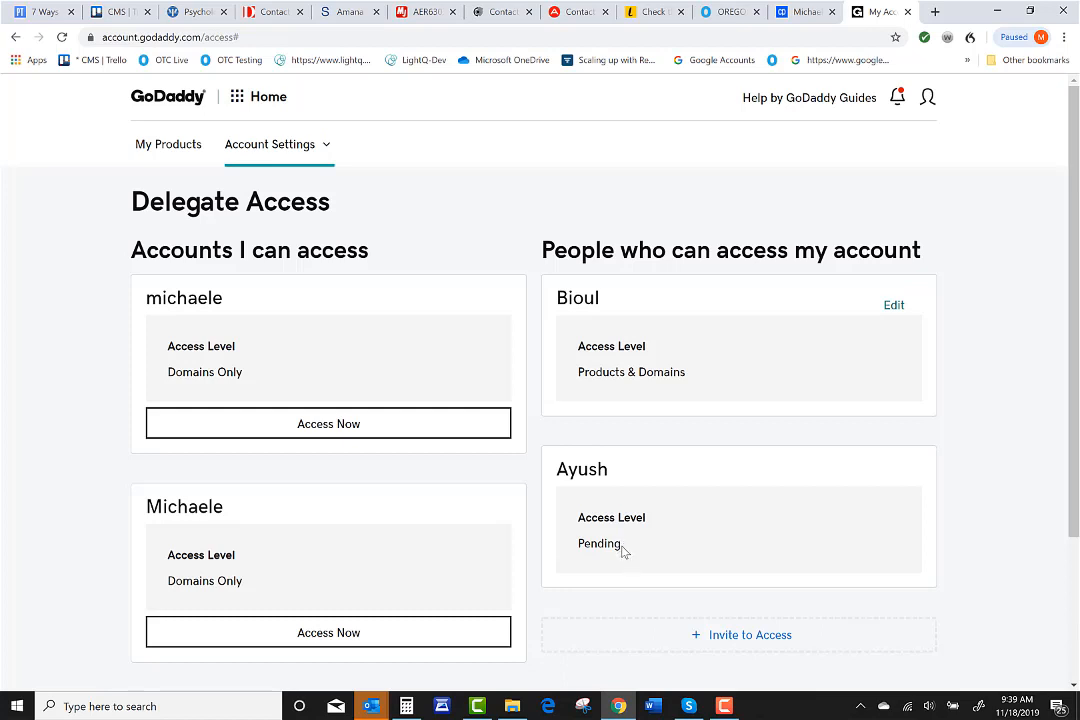
scroll(711, 571, "down", 3)
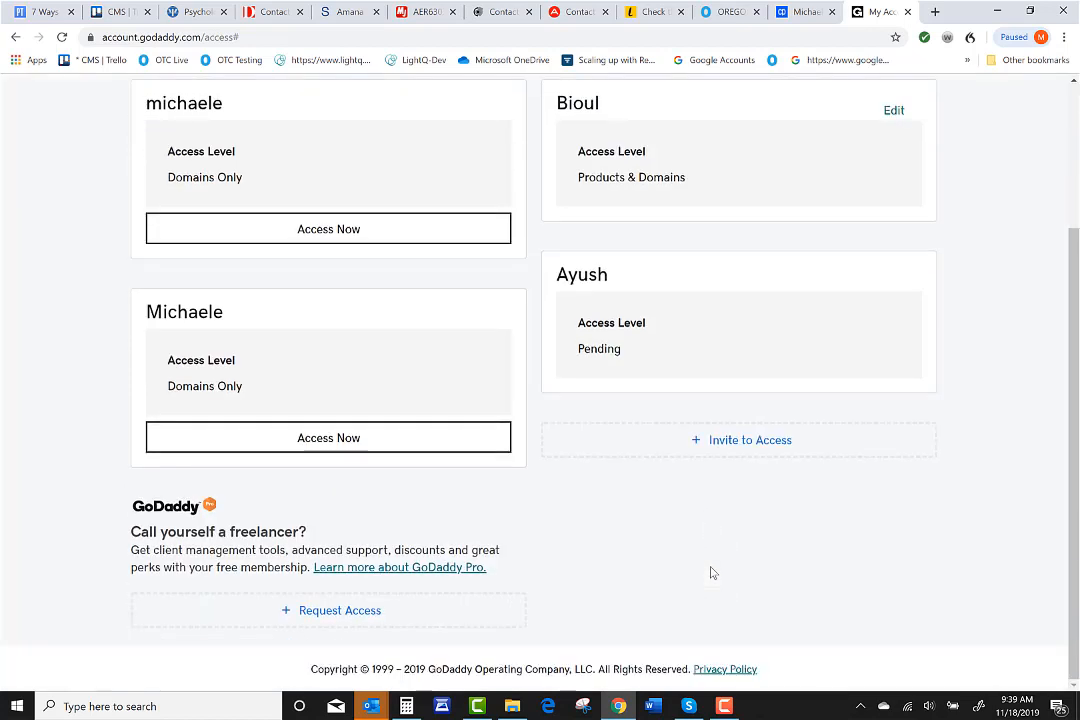
scroll(711, 572, "up", 3)
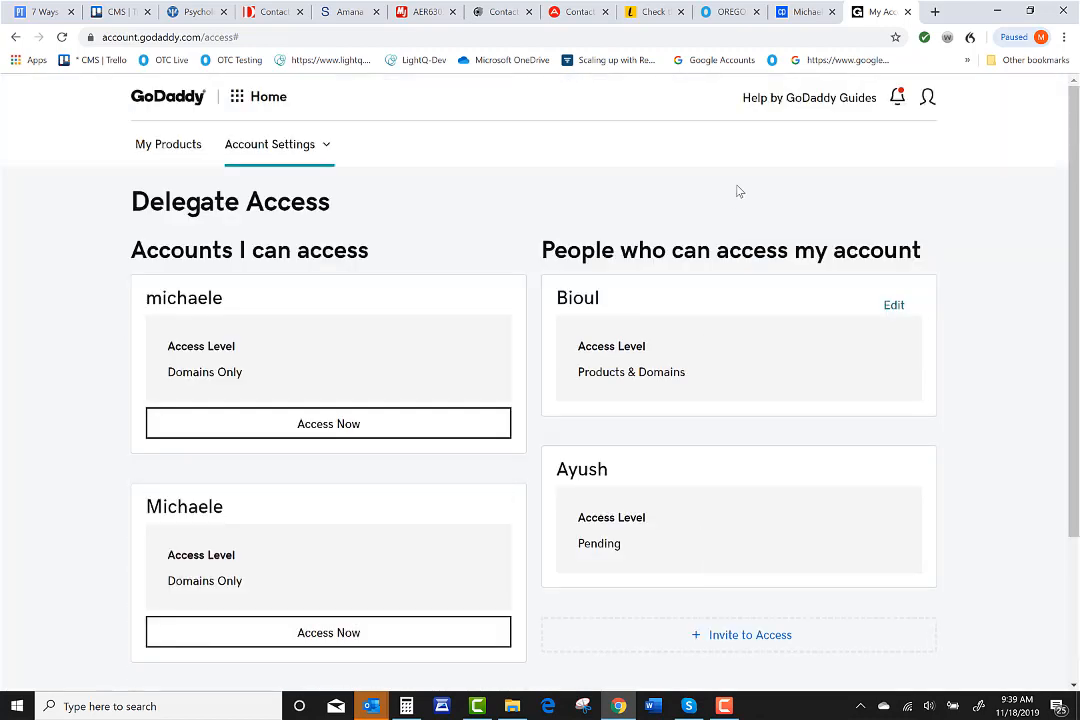
left_click(724, 706)
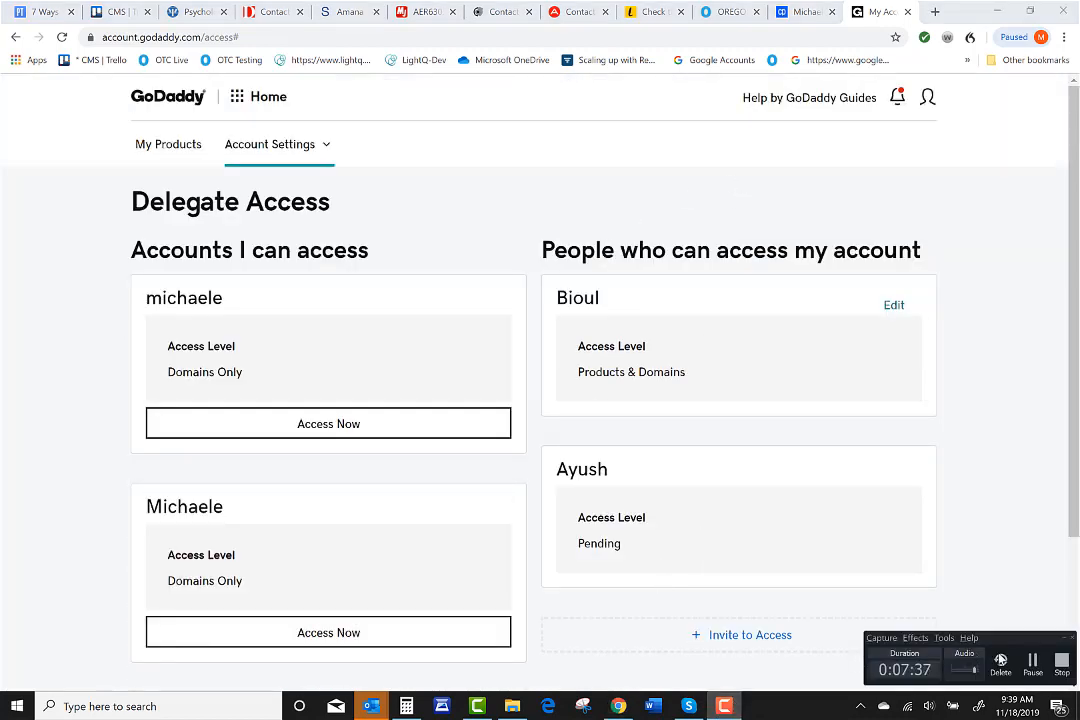
left_click(1059, 668)
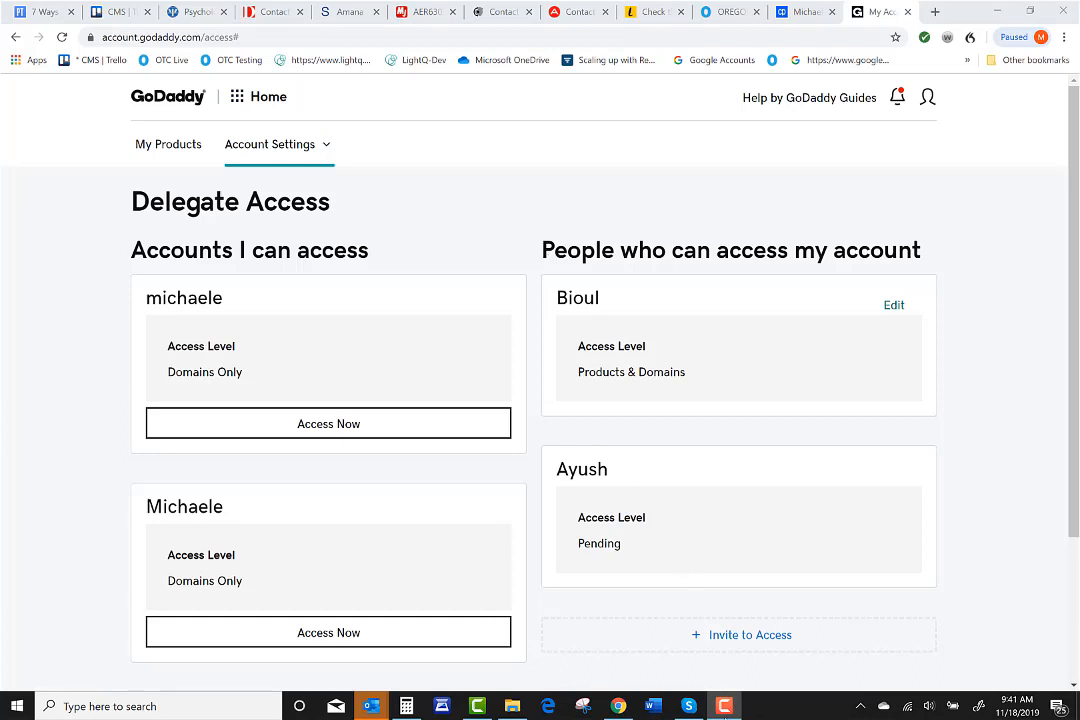
mouse_move(726, 710)
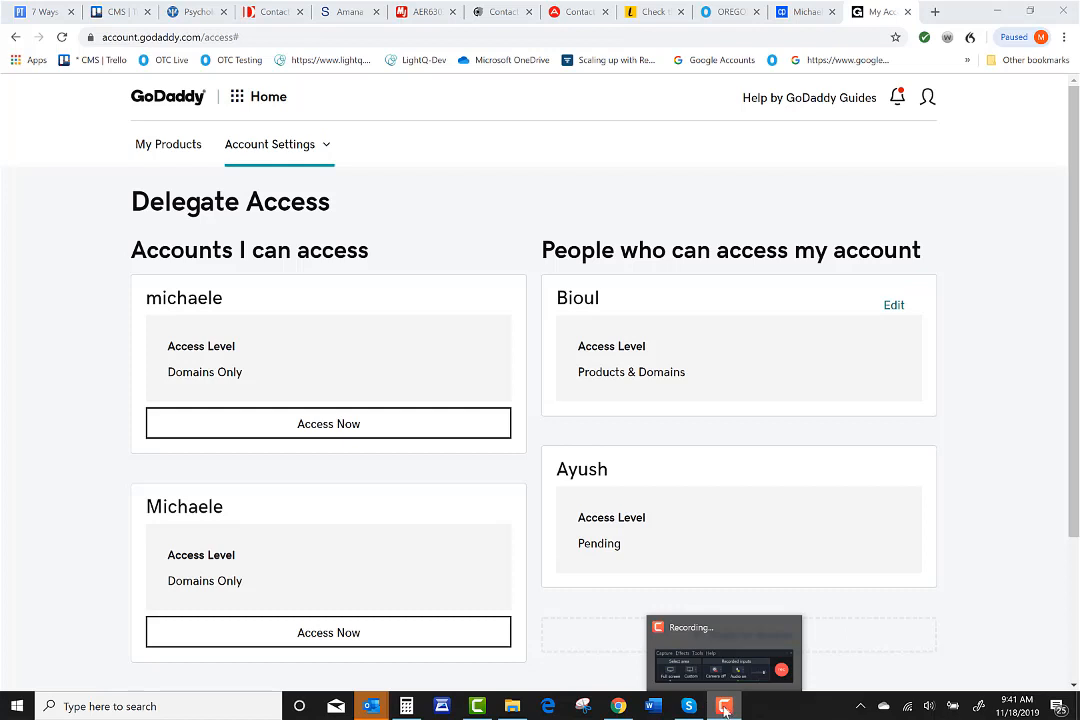
left_click(783, 678)
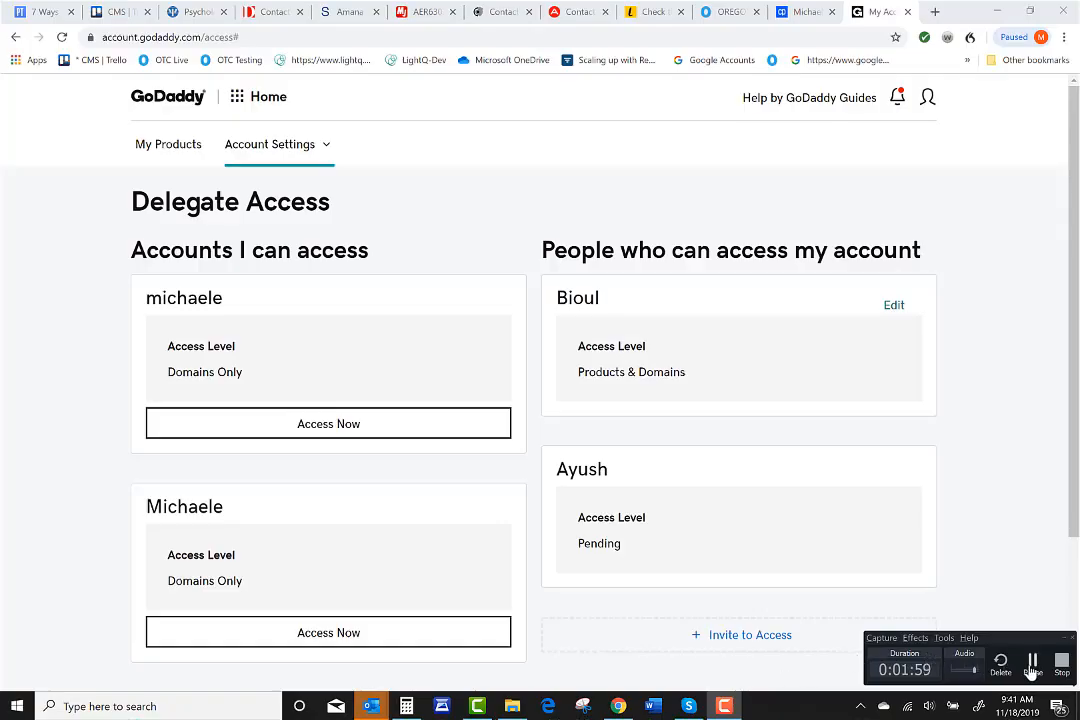